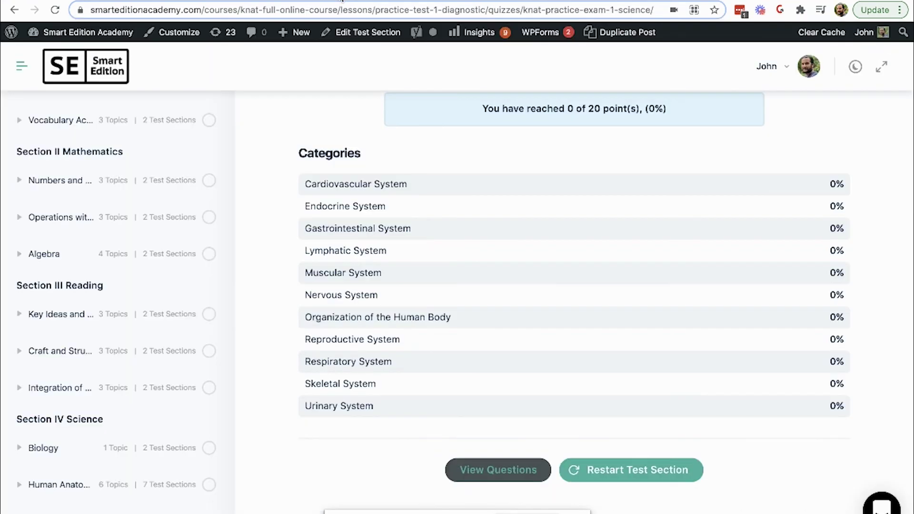
Review the practice exam's category results, and switch to Google Sheets to examine the Start Date and Revision 1 to 3 columns.
scroll(388, 210, up, 5)
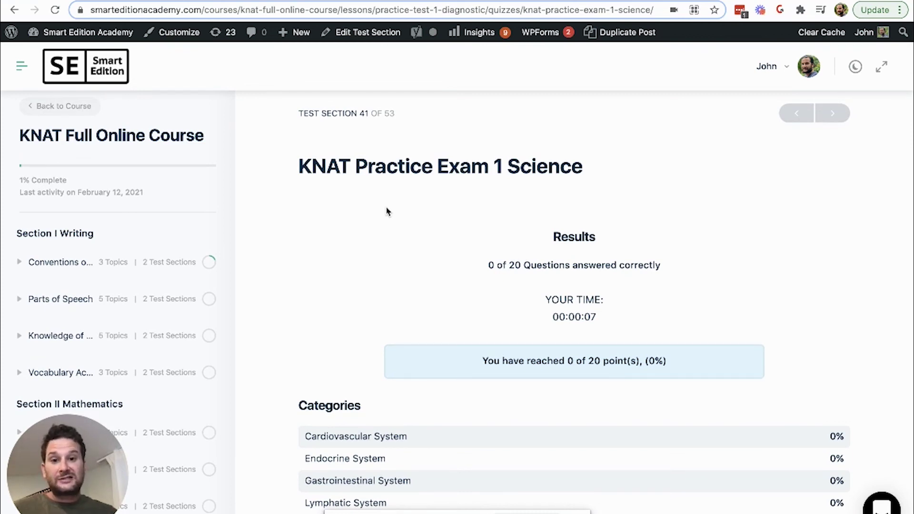
scroll(386, 212, down, 5)
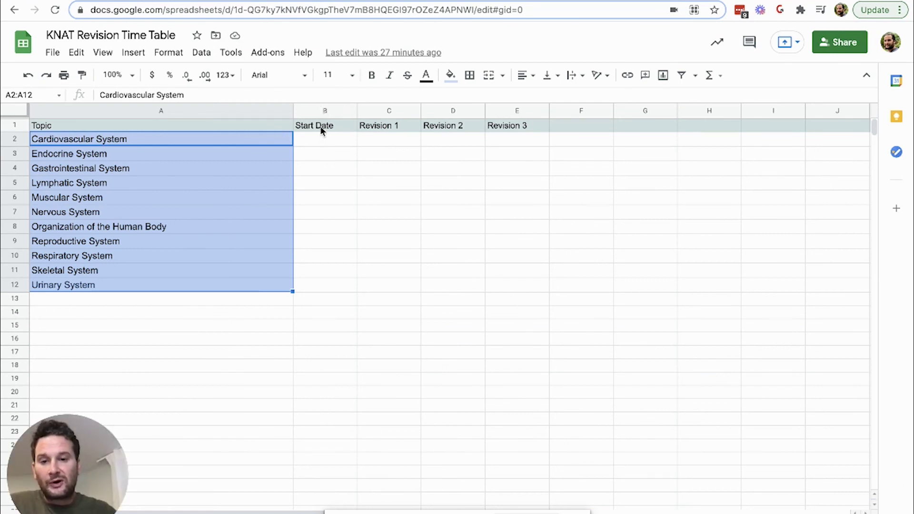
click(320, 129)
click(317, 139)
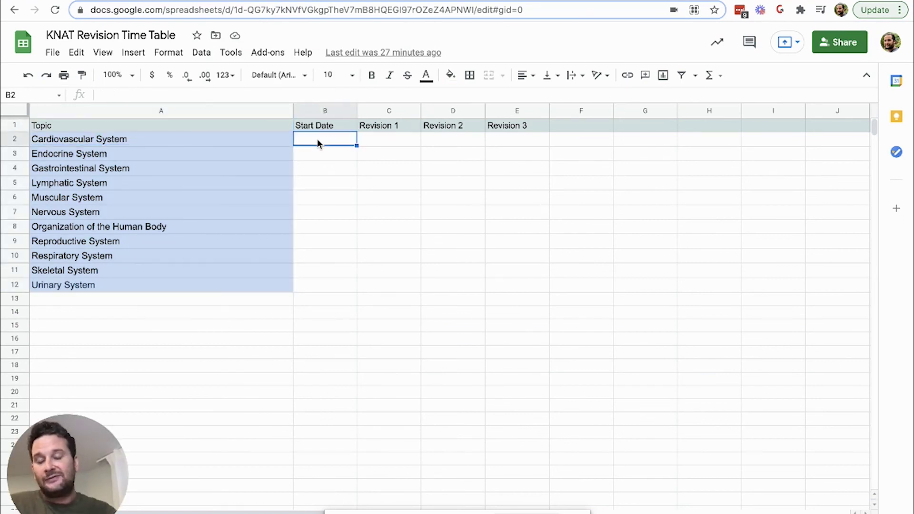
click(371, 140)
click(437, 139)
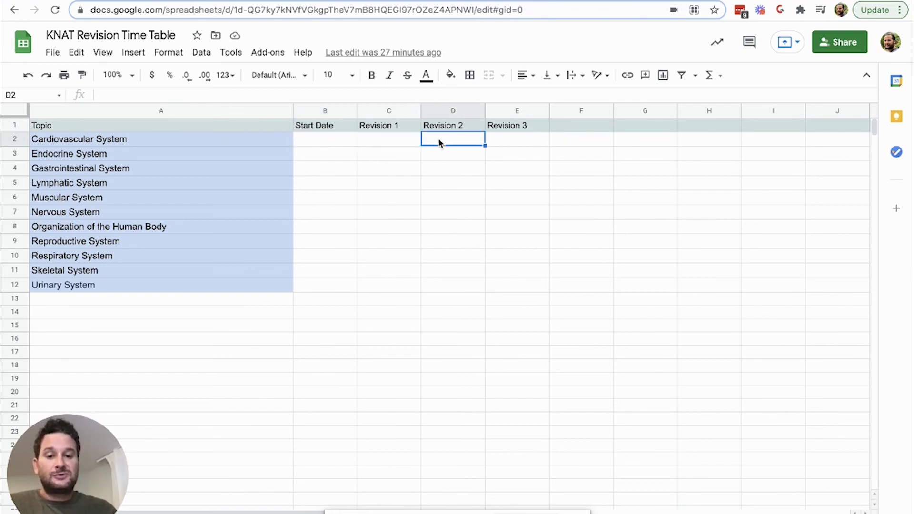
click(498, 139)
click(384, 139)
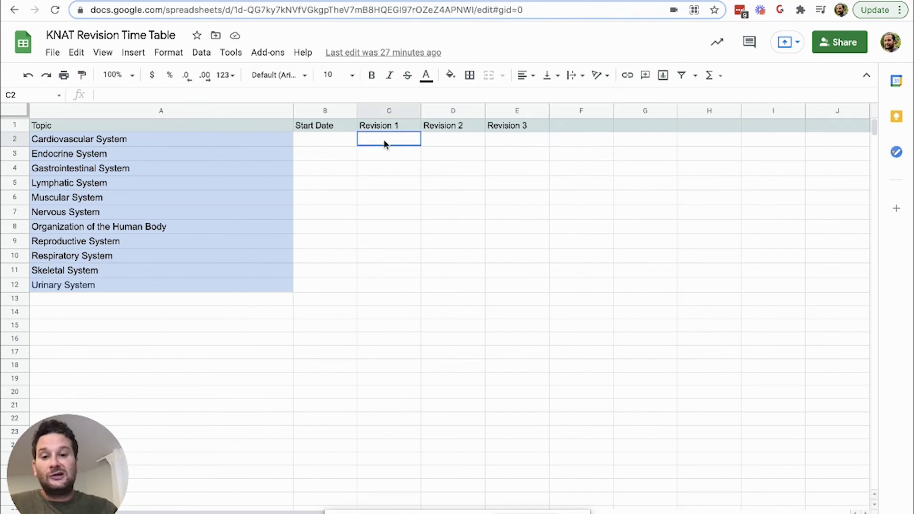
click(320, 142)
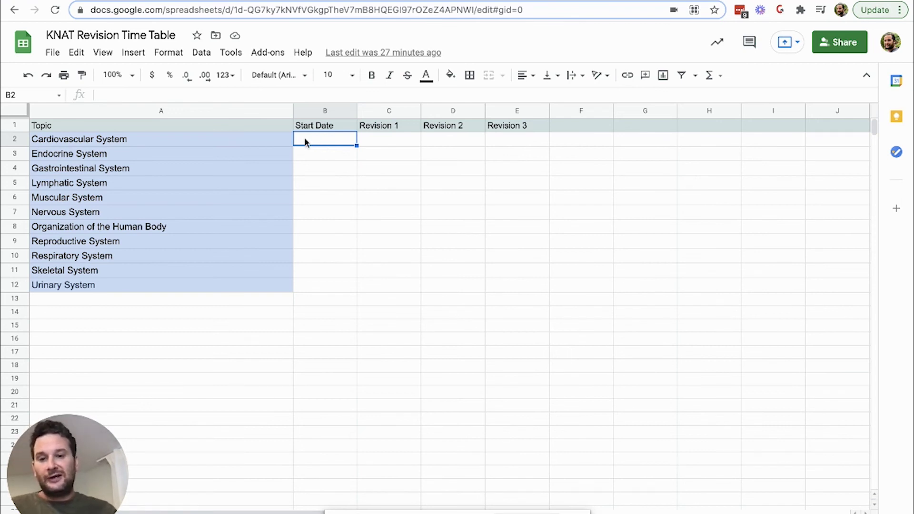
Enter "6/25. 2" as the Start Date entry for Cardiovascular System, checking its percentage in the practice exam results.
double_click(305, 138)
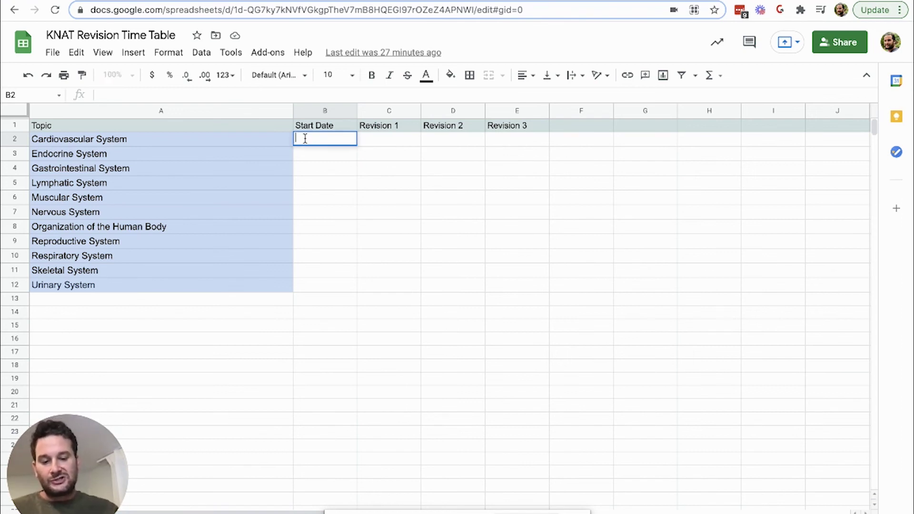
text(6/)
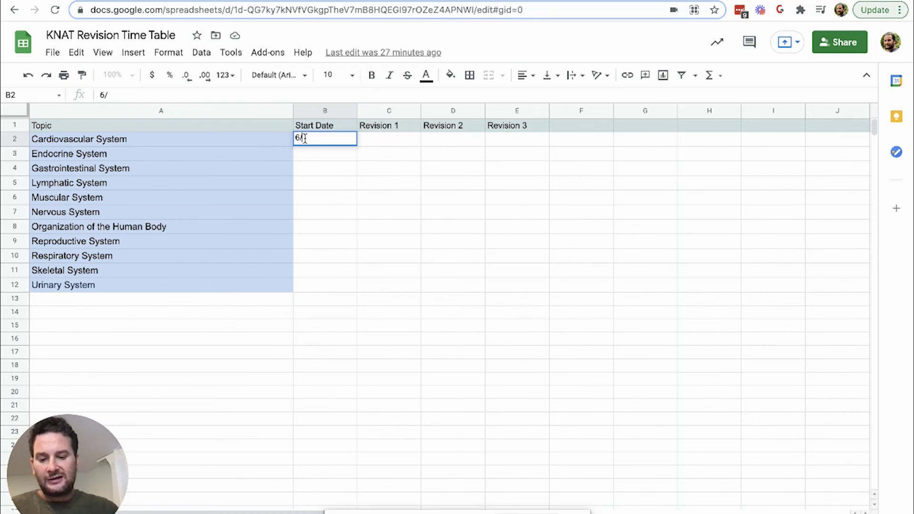
text(25)
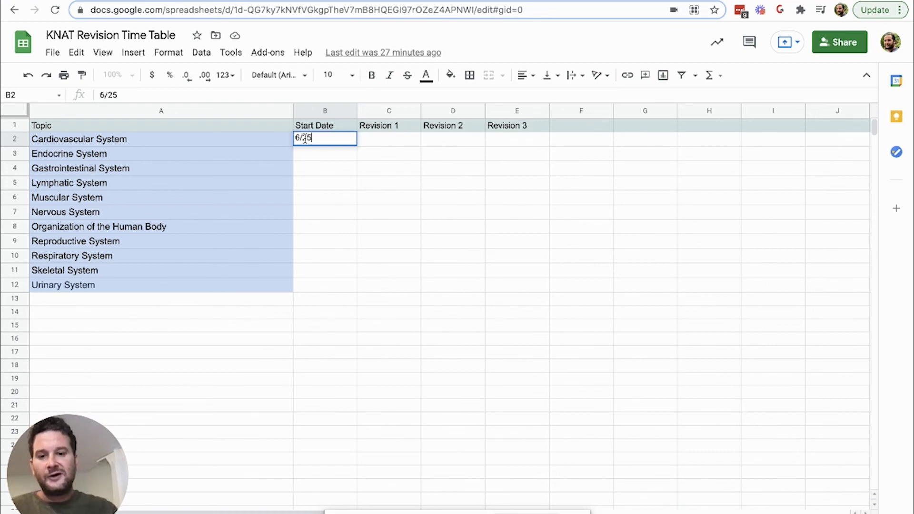
text(.)
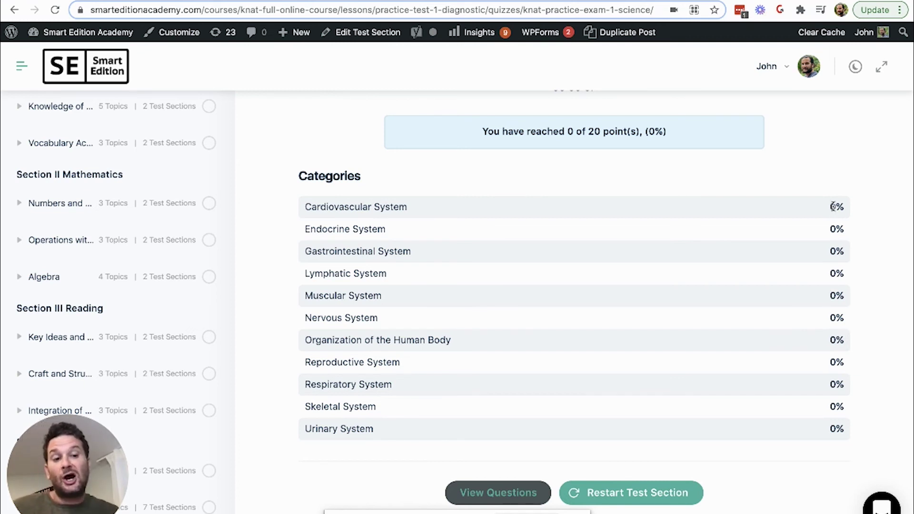
drag(830, 207, 845, 207)
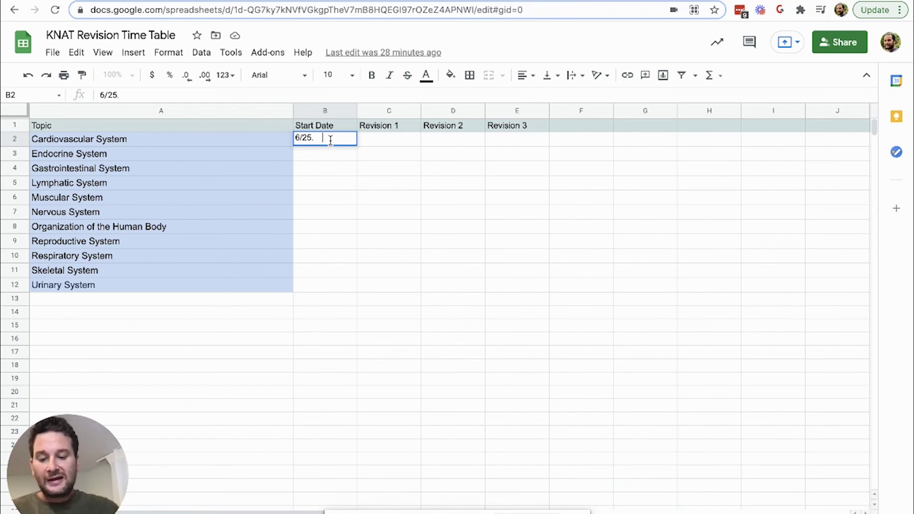
text(2)
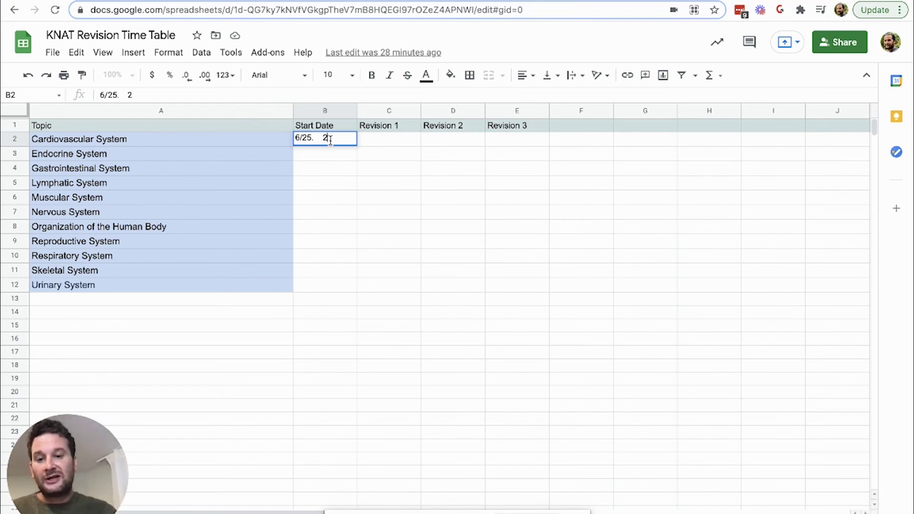
Enter "6/25. 8" as the Start Date entry for Endocrine System.
double_click(308, 154)
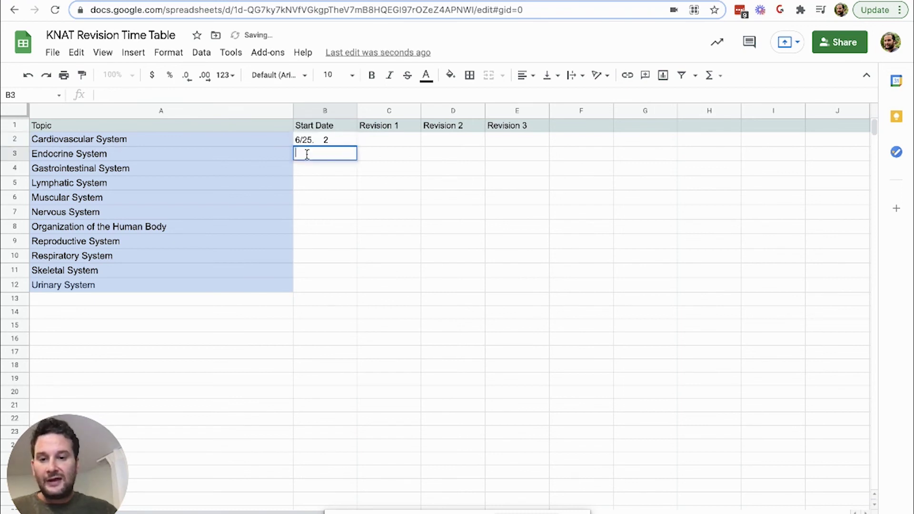
text(6/)
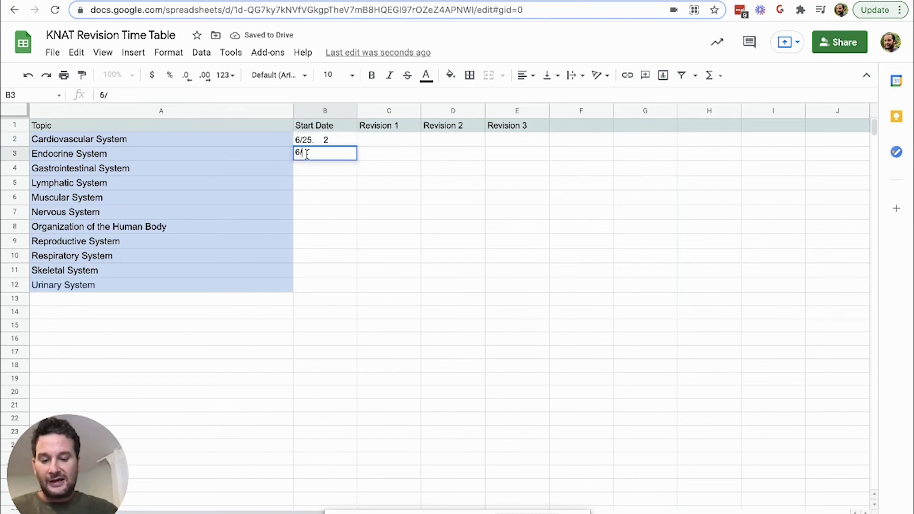
text(25.   )
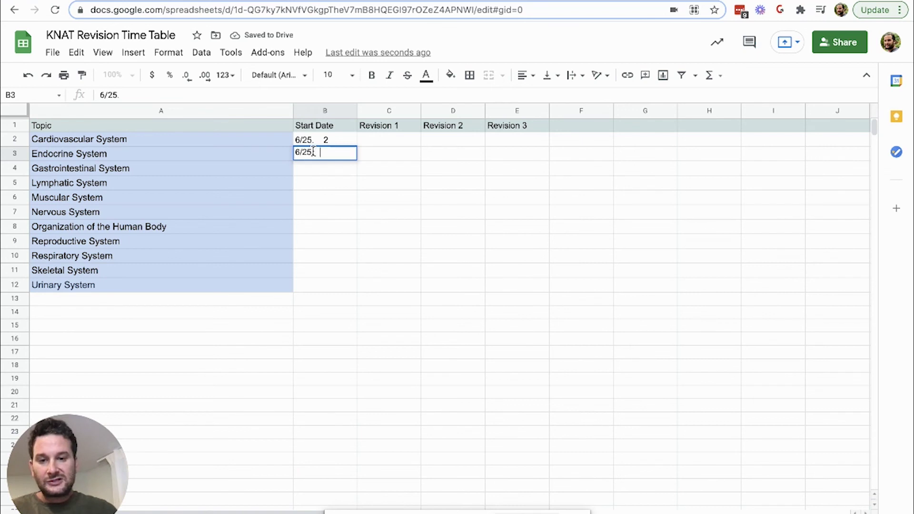
text( 8)
key(BackSpace)
text(8)
Enter "6/25. 6" as the Start Date entry for Gastrointestinal System.
click(301, 170)
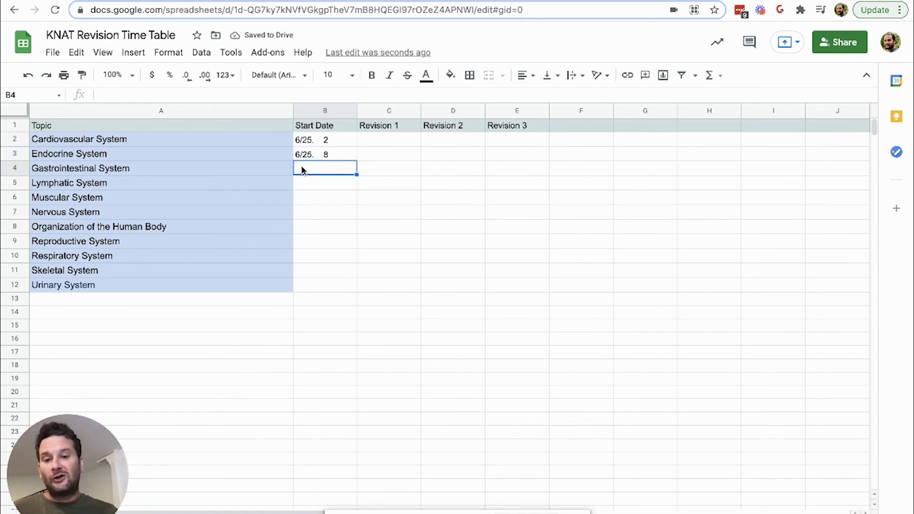
text(6/25)
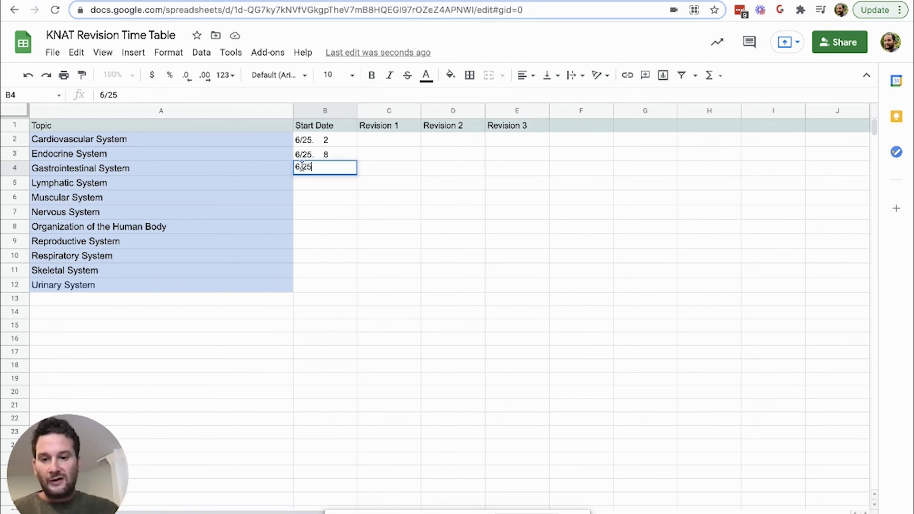
text(.     6)
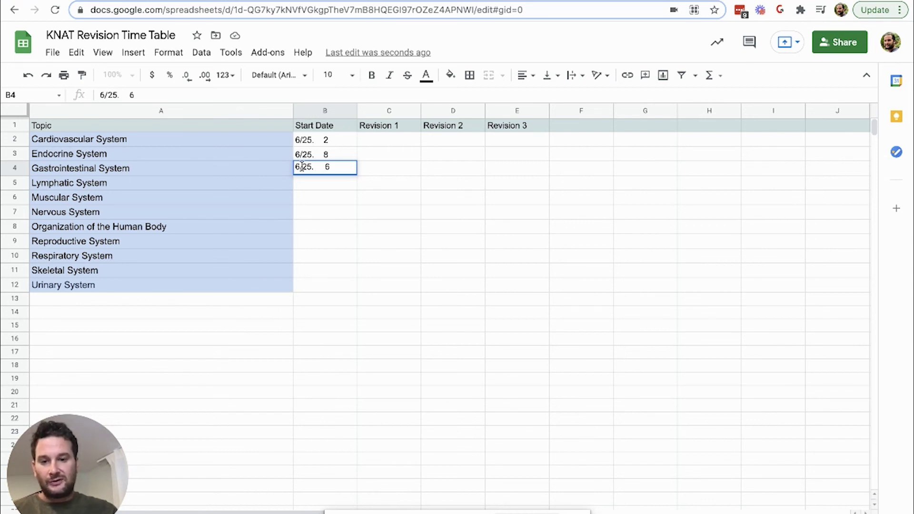
key(BackSpace)
text(6)
Enter "6/26. 1" as the Start Date entry for Lymphatic System.
double_click(300, 183)
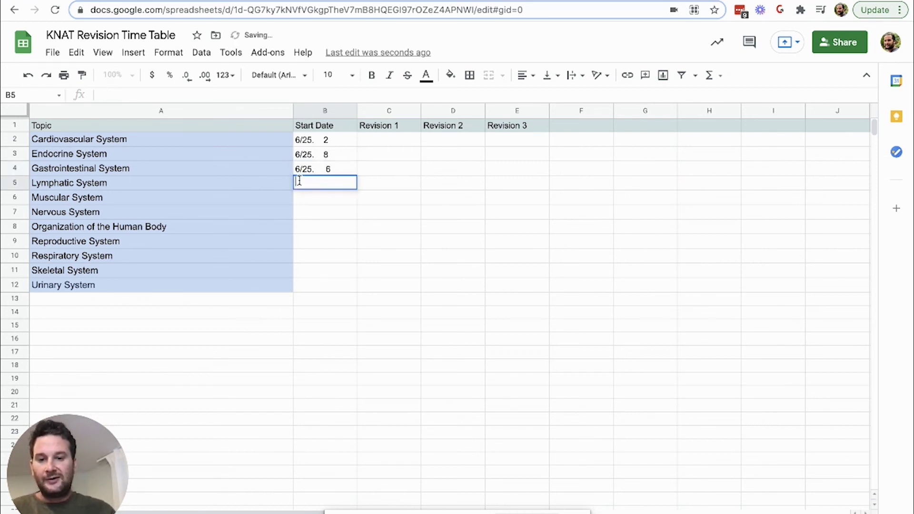
text(6/)
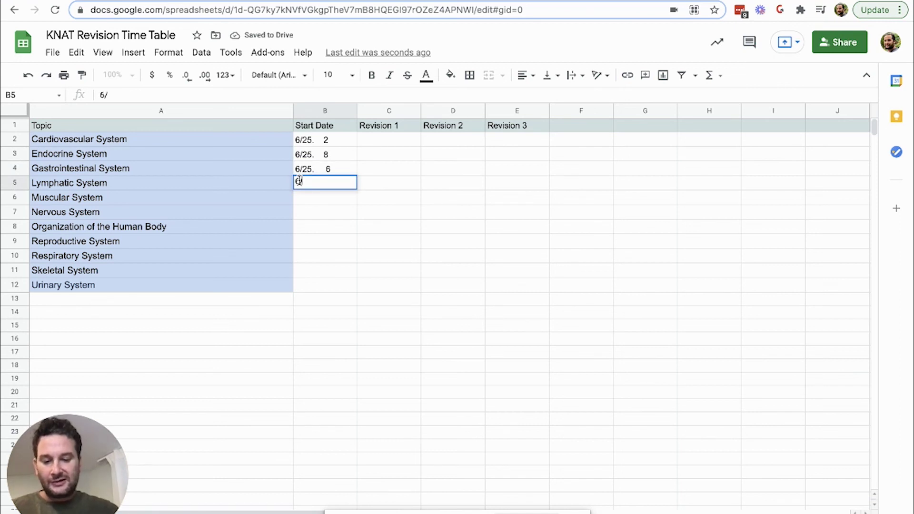
text(26)
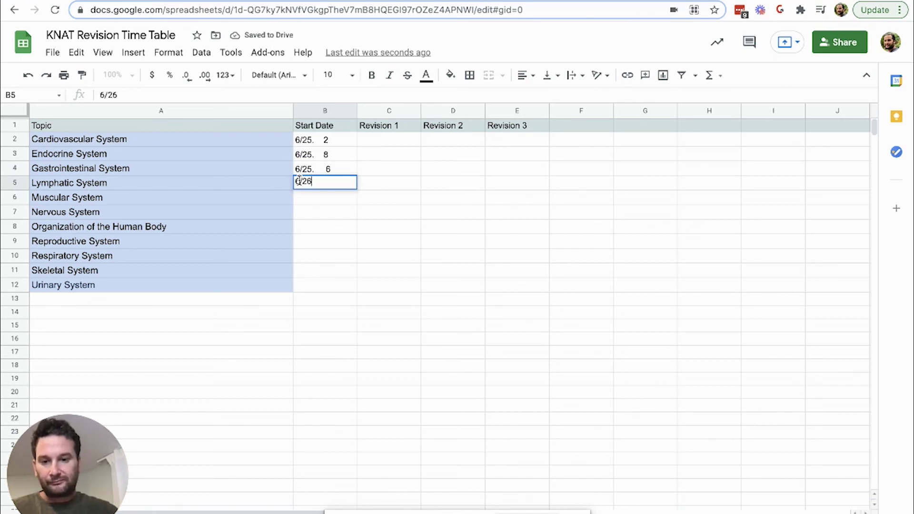
text(.    1)
Enter "6/27. 5" as the Start Date entry for Muscular System and autofill it down through the Urinary System row.
double_click(304, 197)
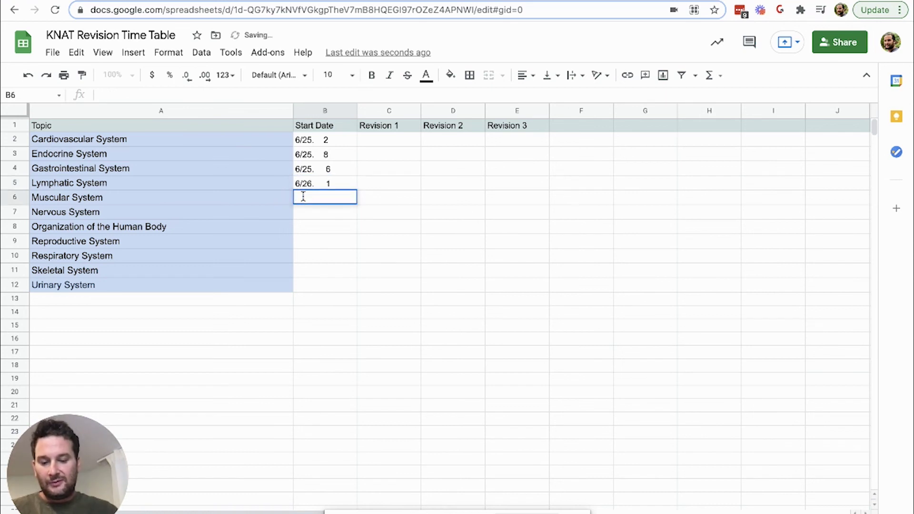
text(6/27.    )
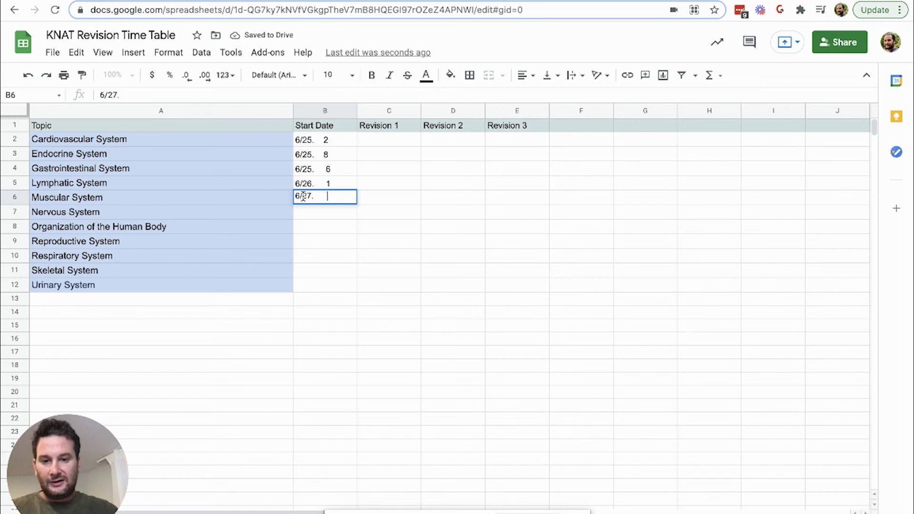
text(5)
key(Return)
click(303, 200)
drag(357, 204, 351, 291)
Change the number after the 6/27 date to 3 for Organization of the Human Body and 4 for Respiratory System.
click(335, 228)
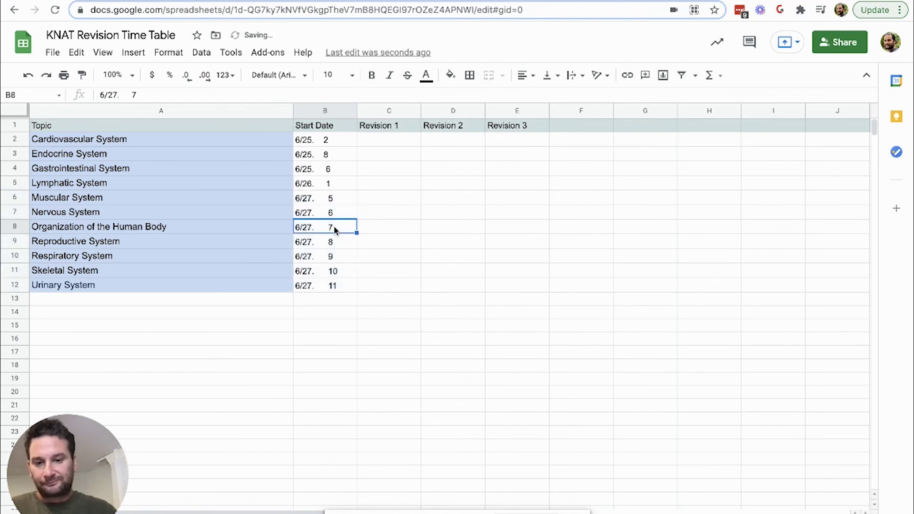
double_click(335, 229)
key(BackSpace)
text(3)
click(333, 256)
double_click(333, 256)
key(BackSpace)
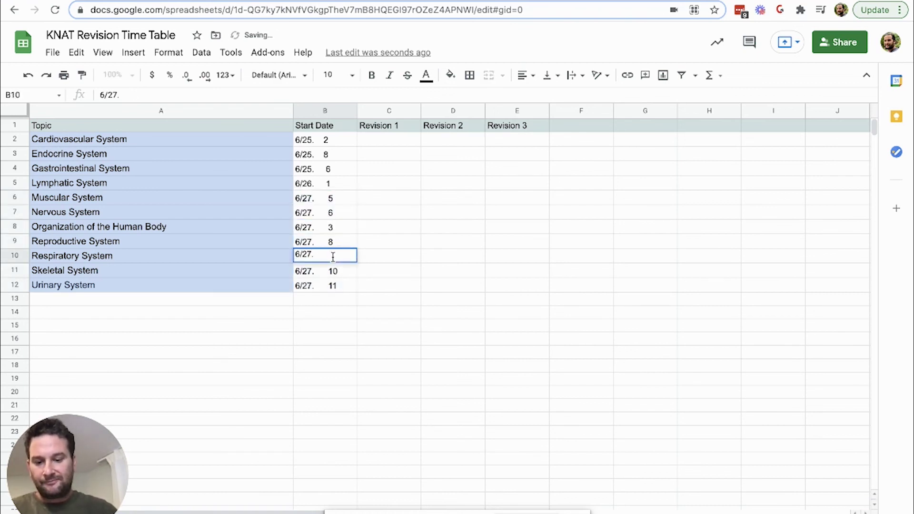
text(4)
Change the number after the 6/27 date to 9 for Urinary System.
click(335, 285)
double_click(336, 285)
key(BackSpace)
key(BackSpace)
text(9)
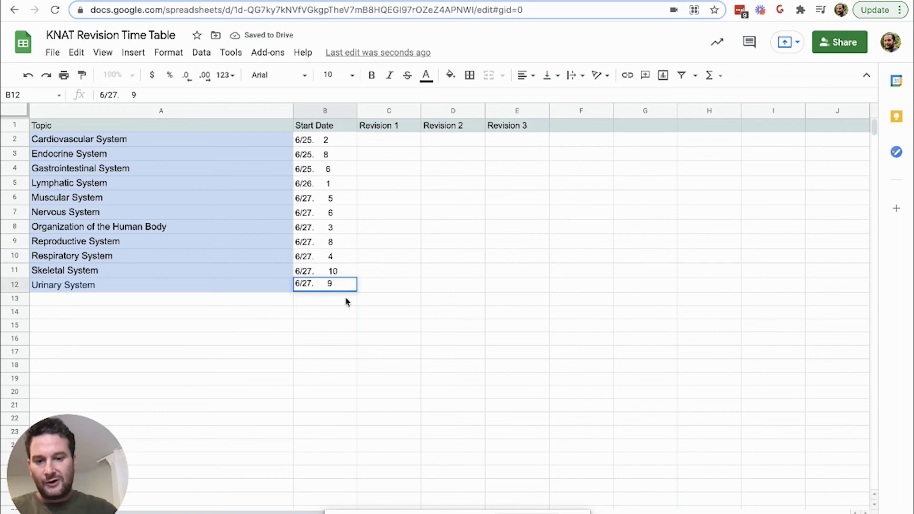
click(346, 302)
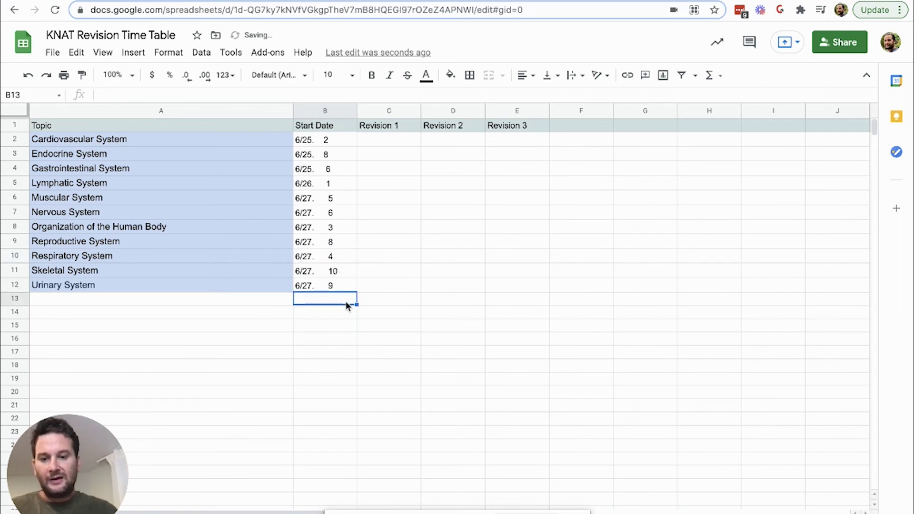
Apply a red fill to the Lymphatic System's Start Date cell, B5.
click(376, 143)
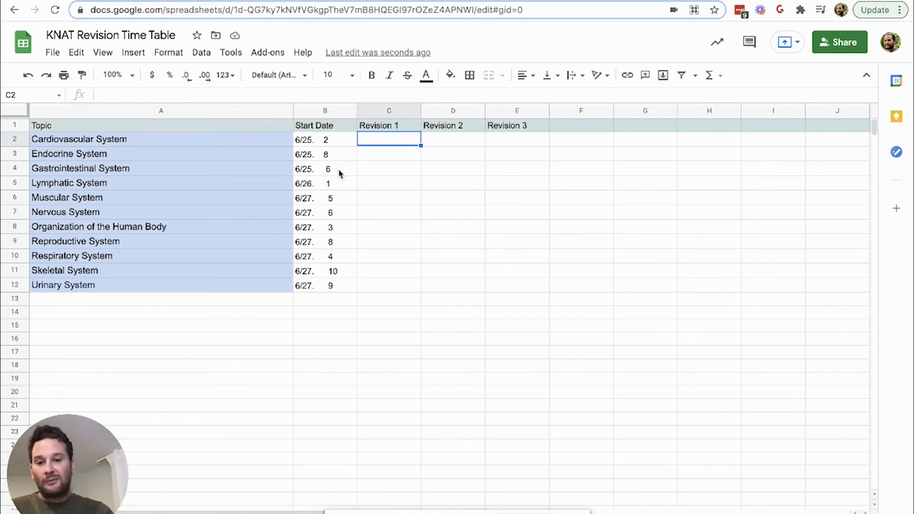
click(332, 186)
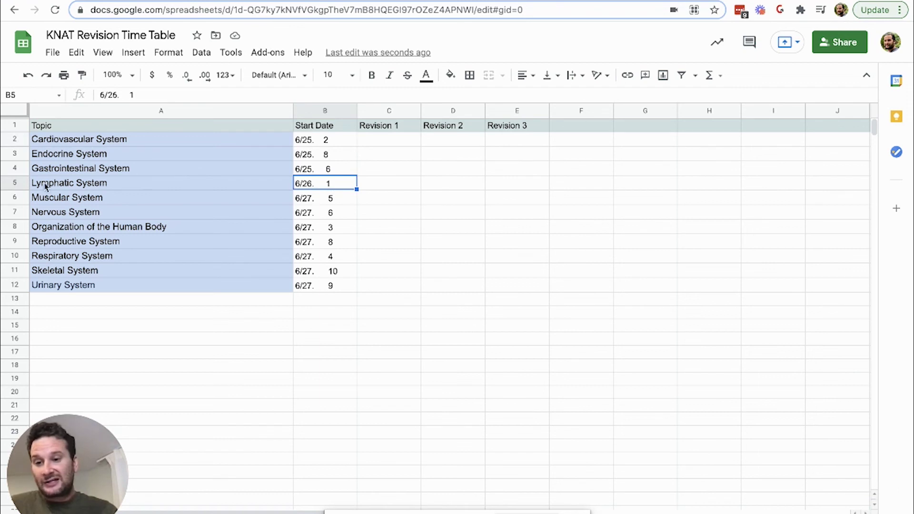
click(17, 181)
click(314, 188)
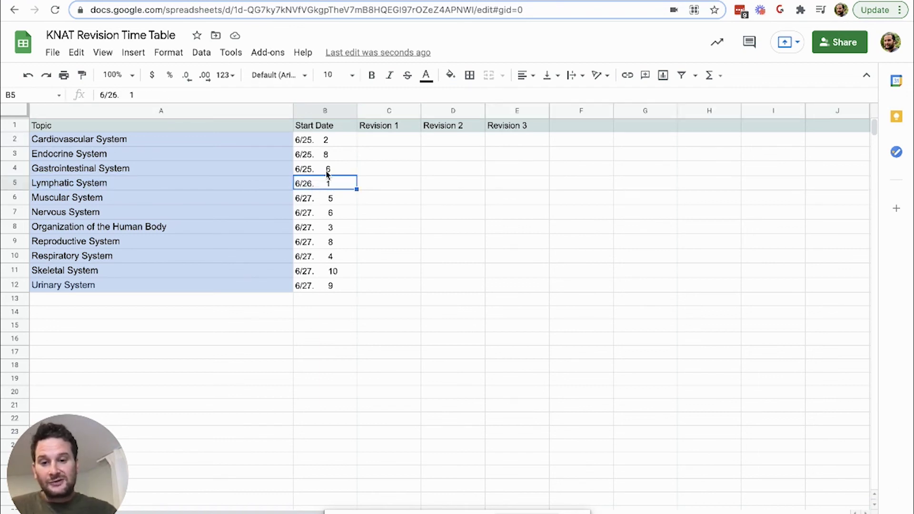
click(450, 75)
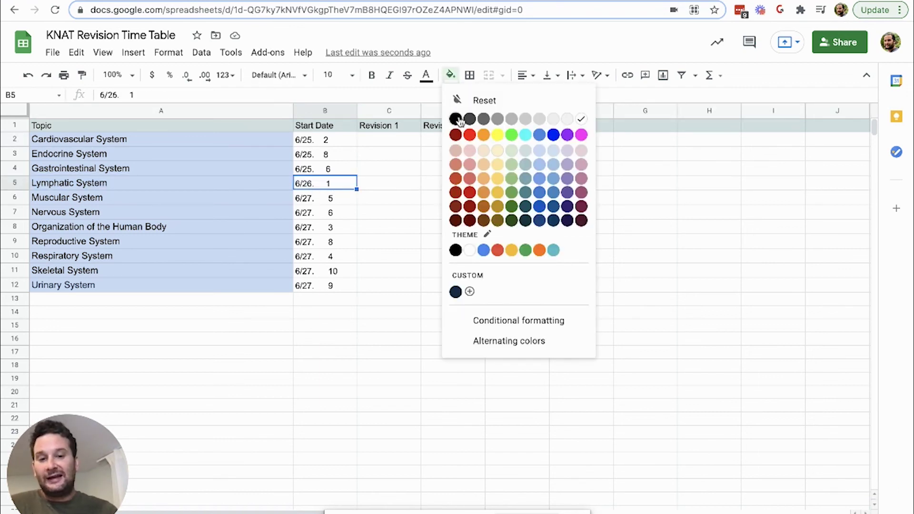
click(469, 135)
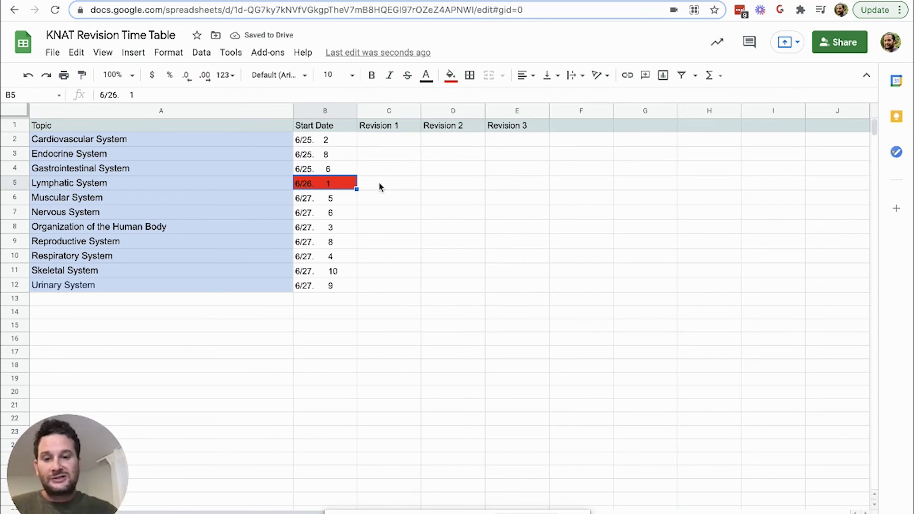
click(335, 141)
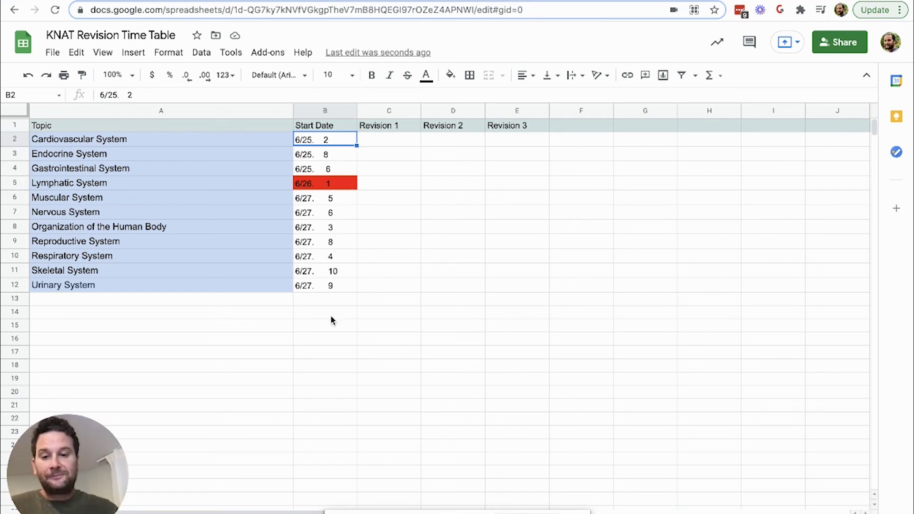
click(325, 272)
click(322, 285)
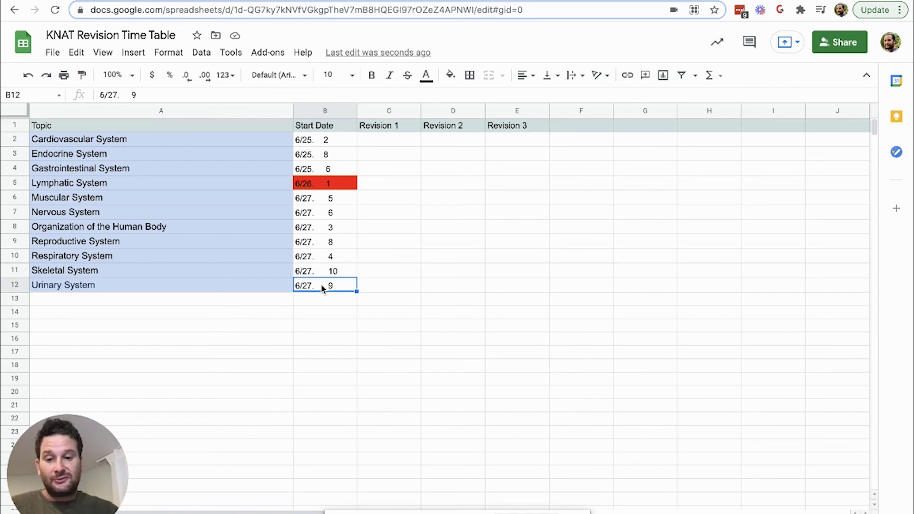
click(370, 186)
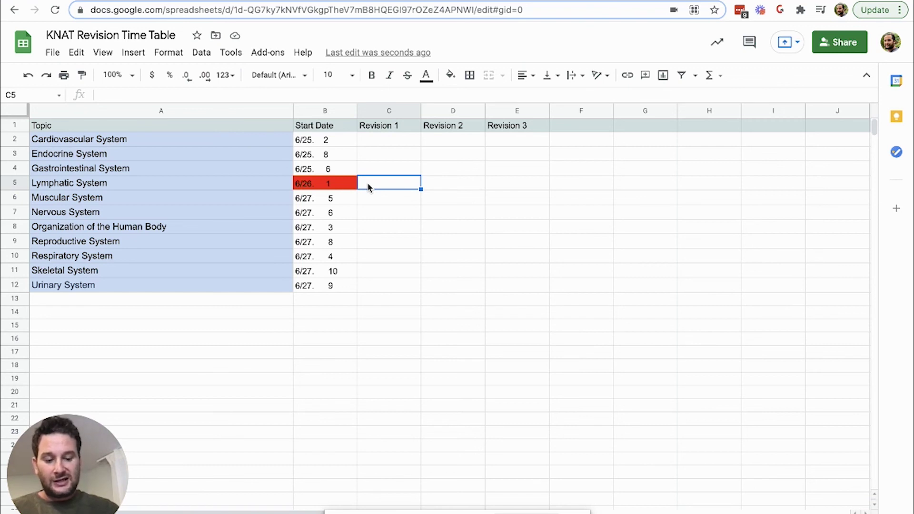
Enter "6/28 5" as Revision 1 for Lymphatic System and "6/28. 6" as Revision 1 for Cardiovascular System.
text(6/28)
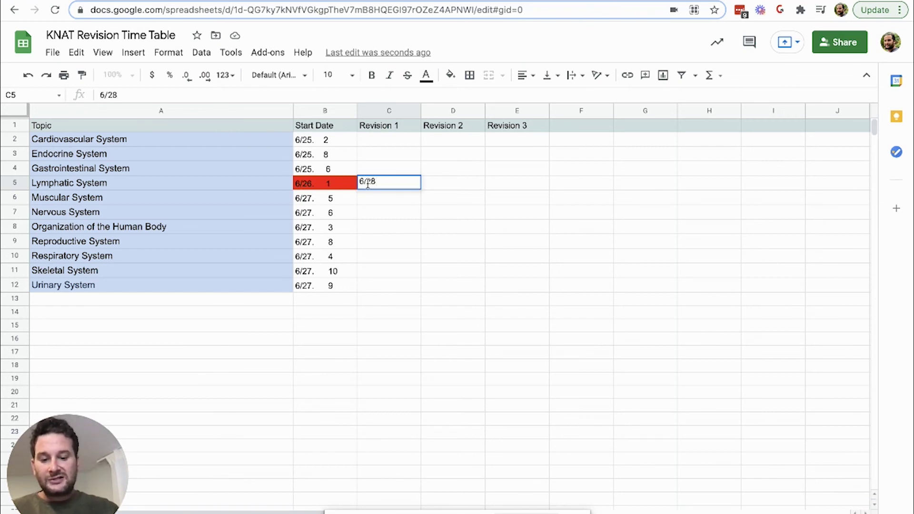
text(    5)
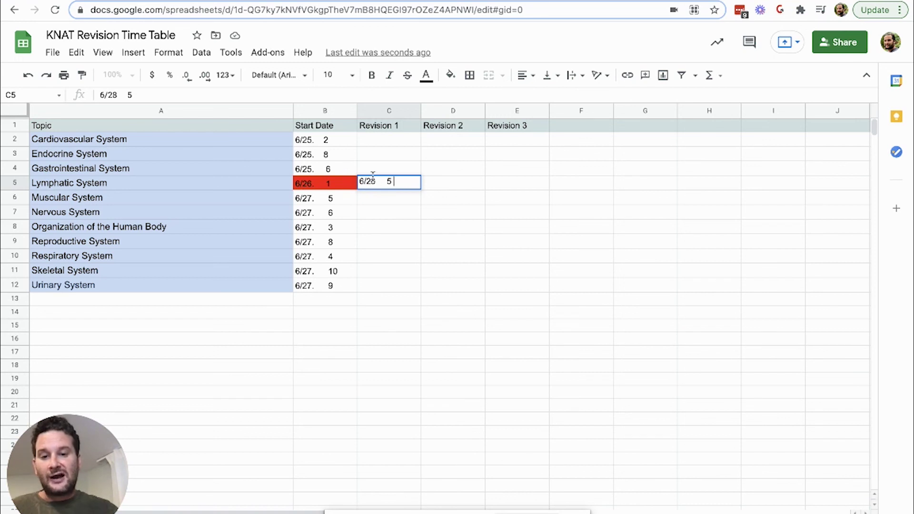
click(375, 140)
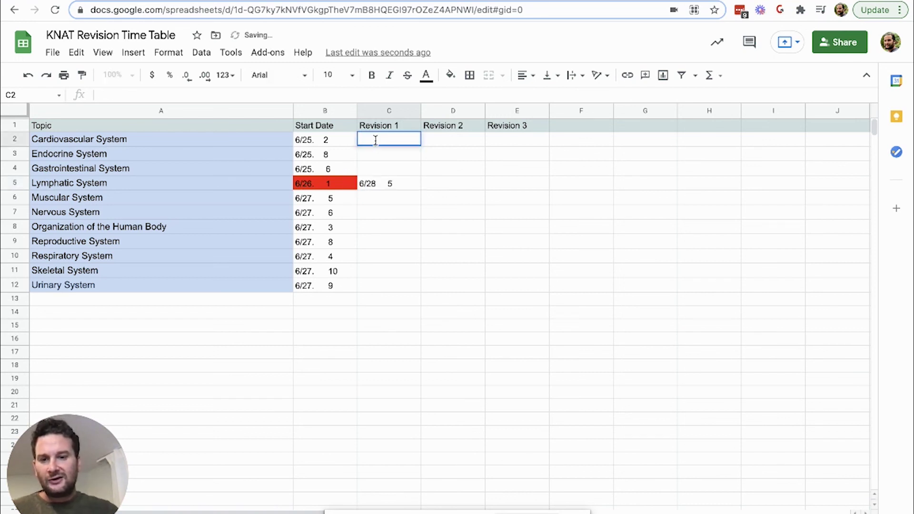
text(6/28.)
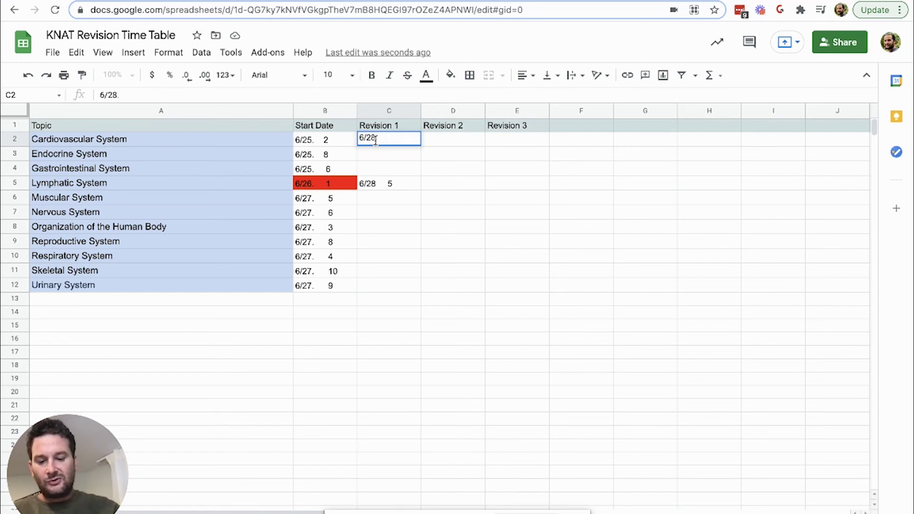
text(6)
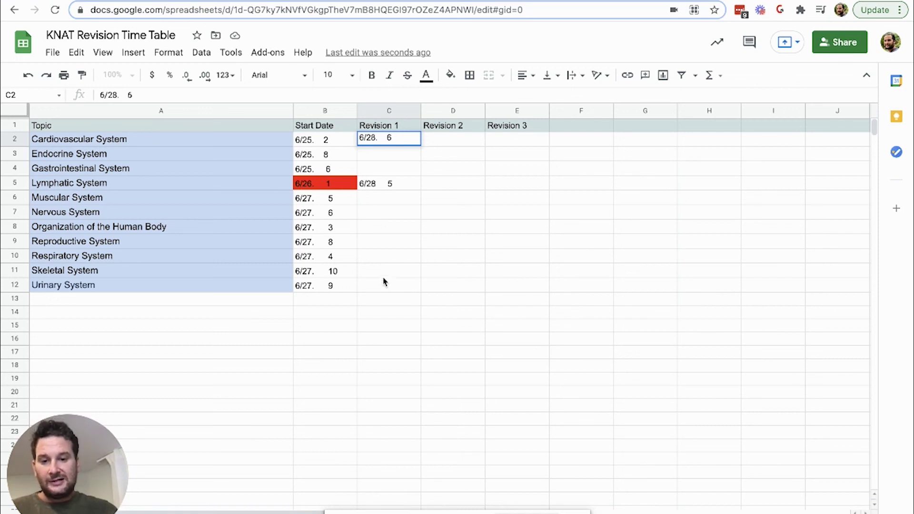
Enter "6/29. 8" as the Revision 1 entry for Organization of the Human Body.
click(14, 227)
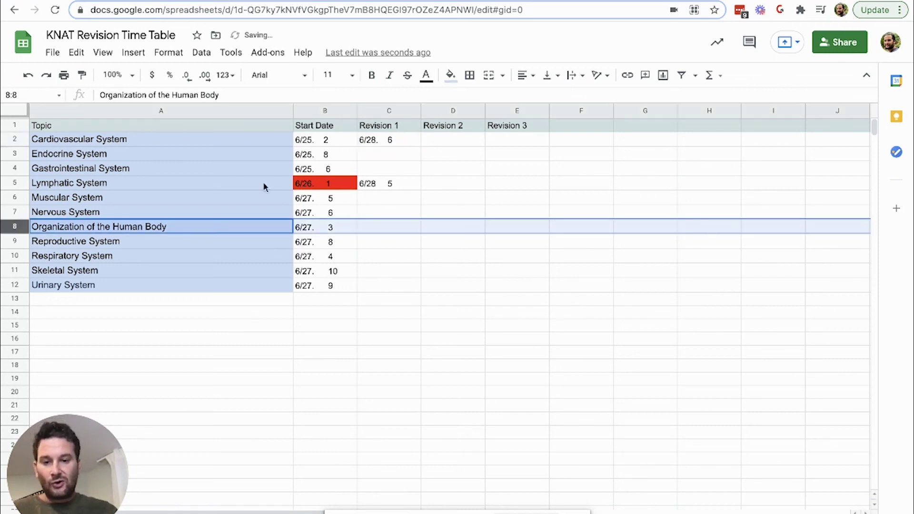
click(371, 233)
double_click(372, 232)
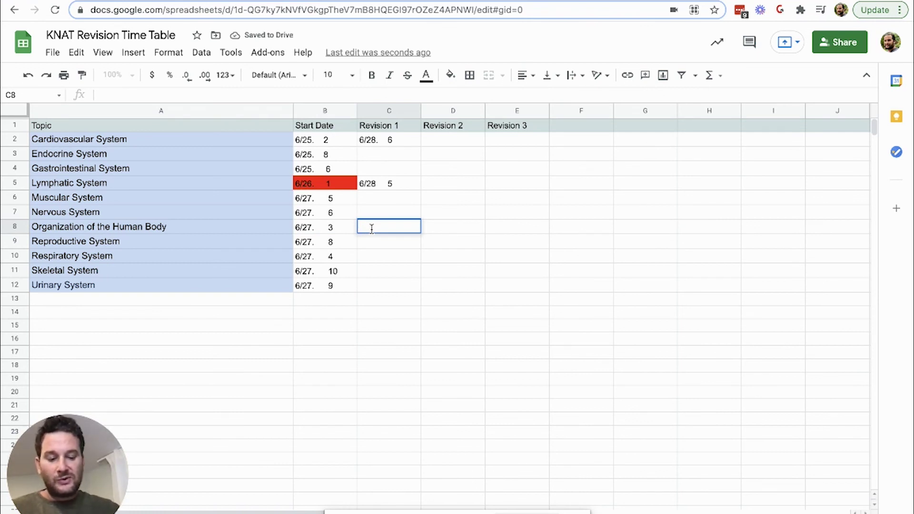
text(6/29.    )
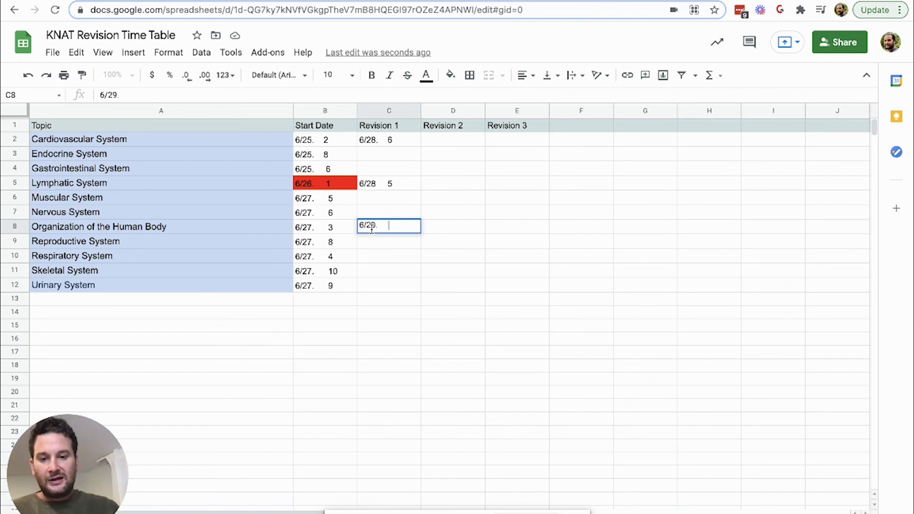
text(8)
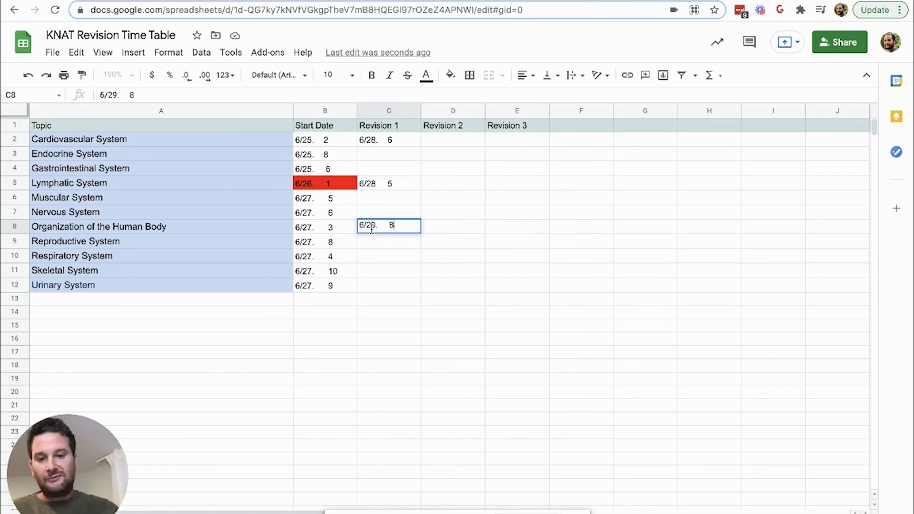
click(373, 257)
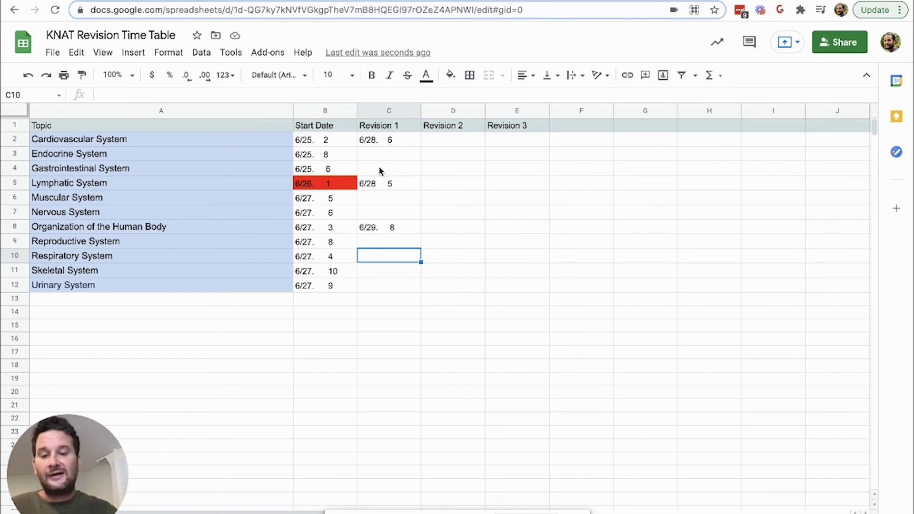
drag(513, 139, 522, 287)
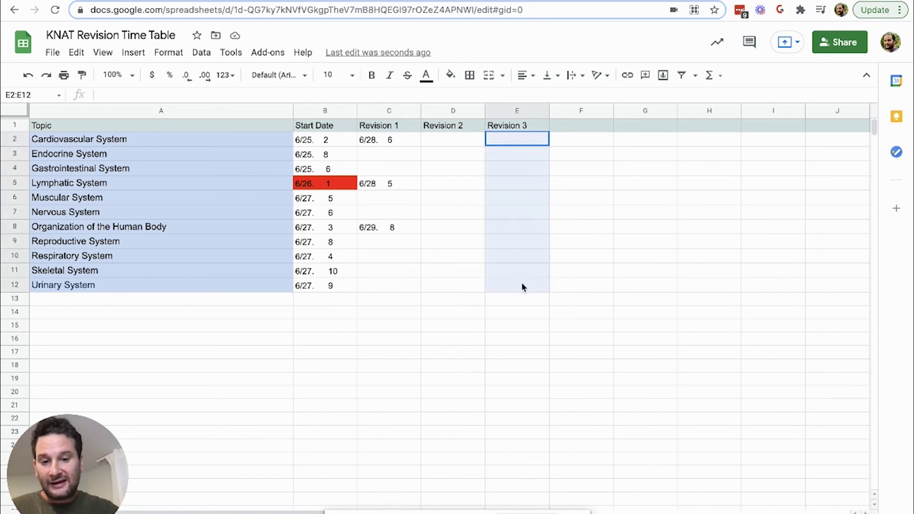
click(330, 278)
click(331, 287)
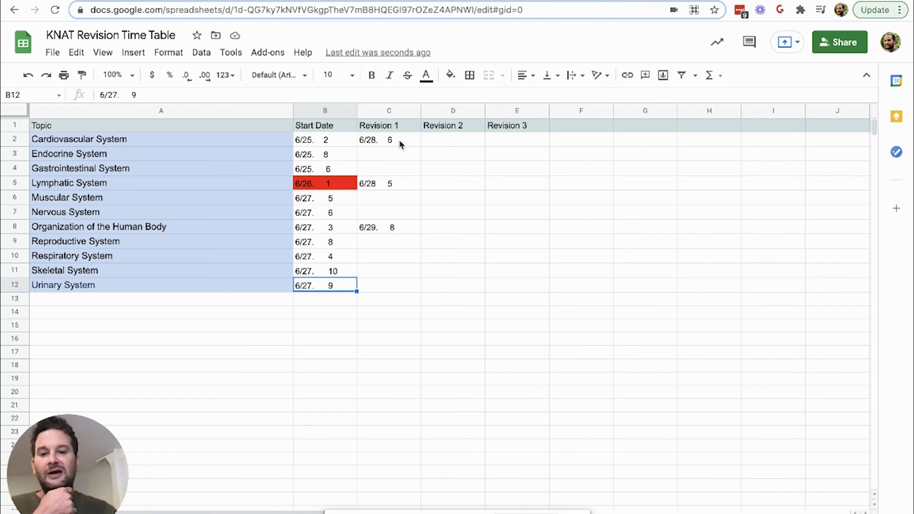
click(321, 142)
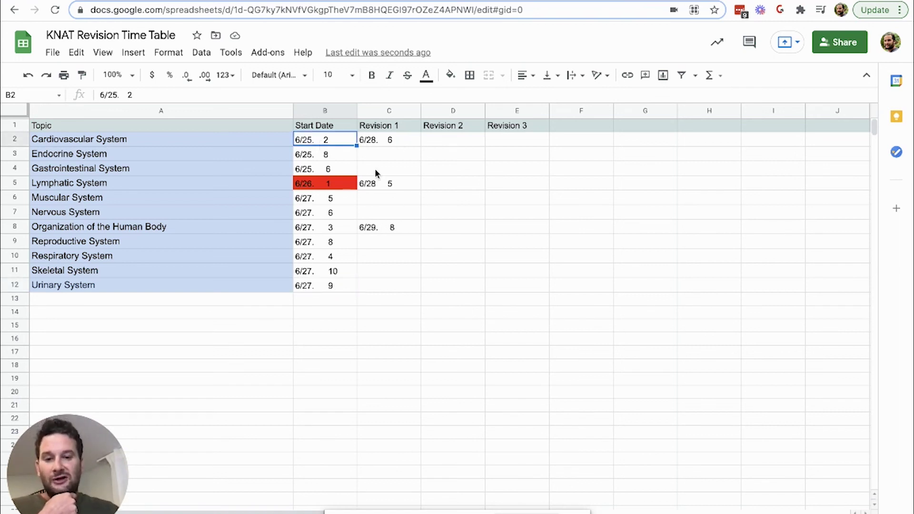
click(393, 184)
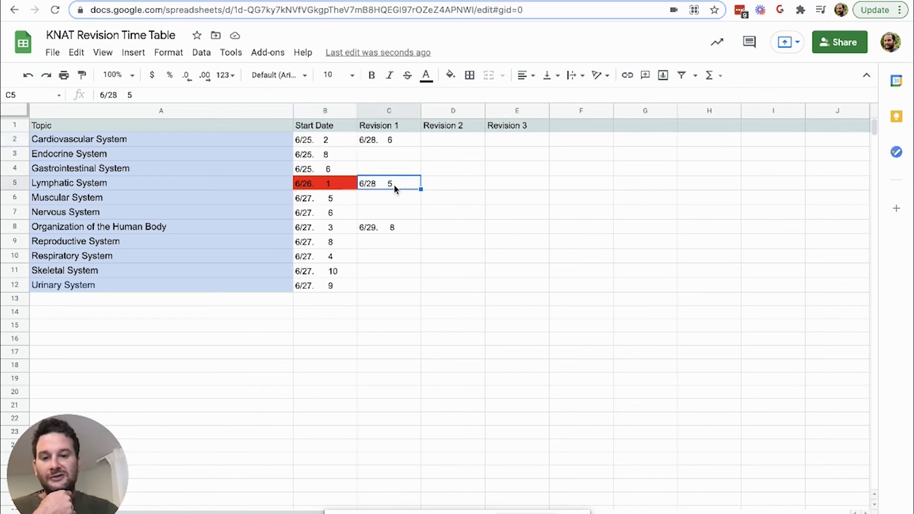
Enter "7/3. 9" as the Revision 2 entry for Cardiovascular System.
click(438, 141)
double_click(438, 141)
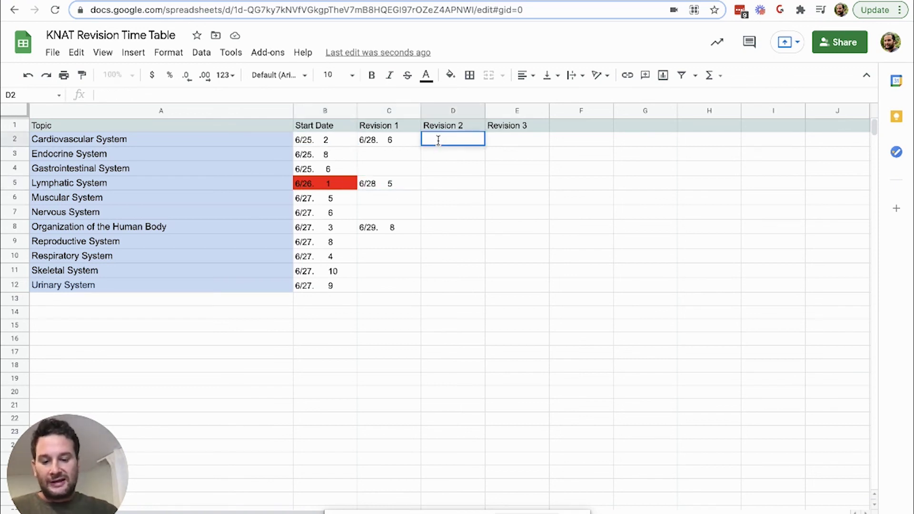
text(7/3.      9)
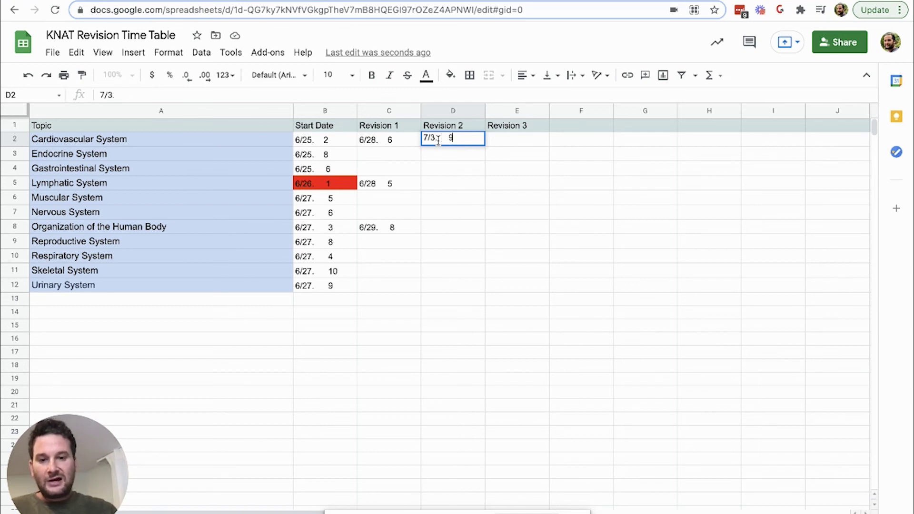
click(447, 150)
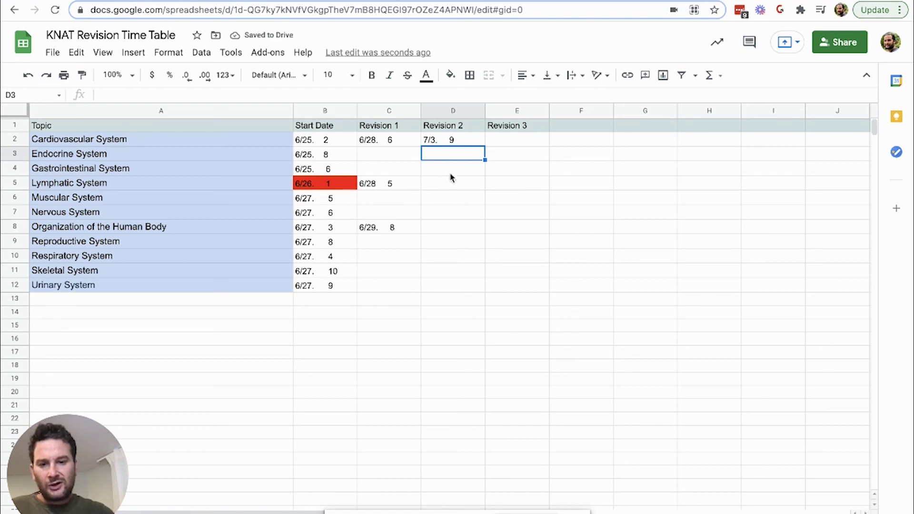
click(318, 199)
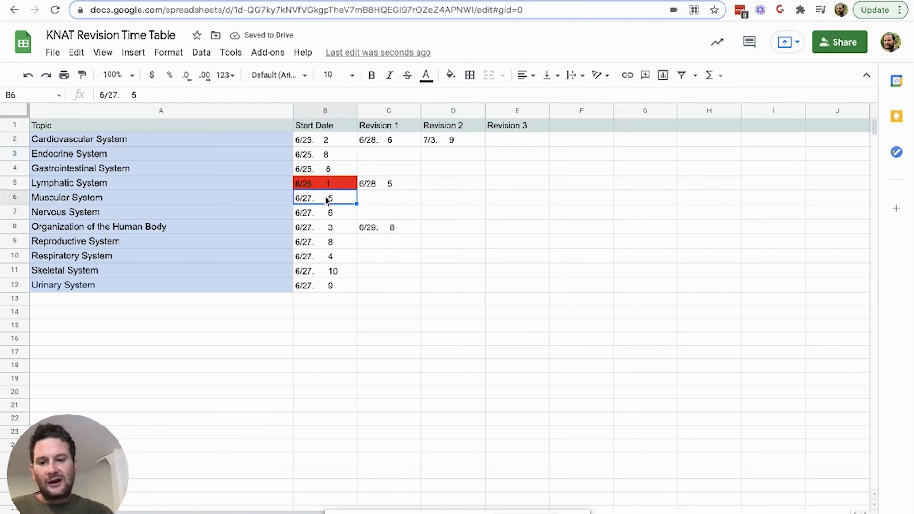
double_click(329, 196)
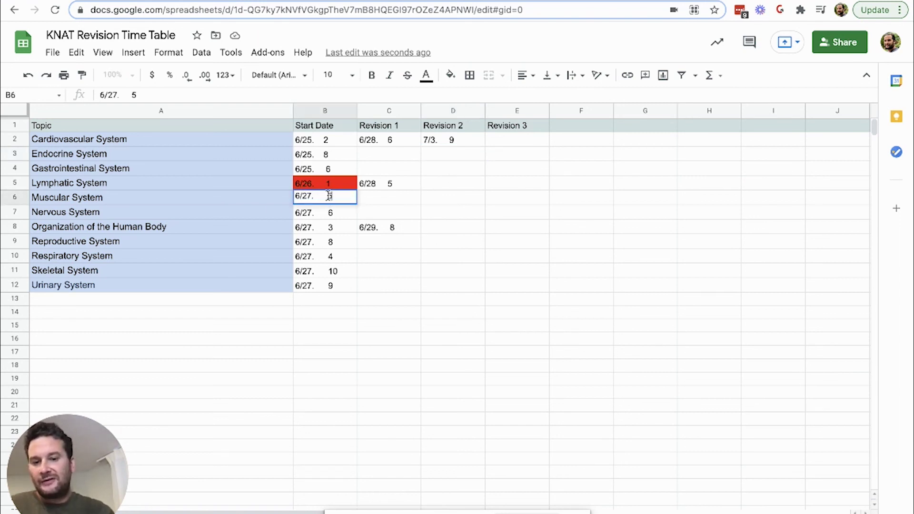
key(Escape)
click(338, 209)
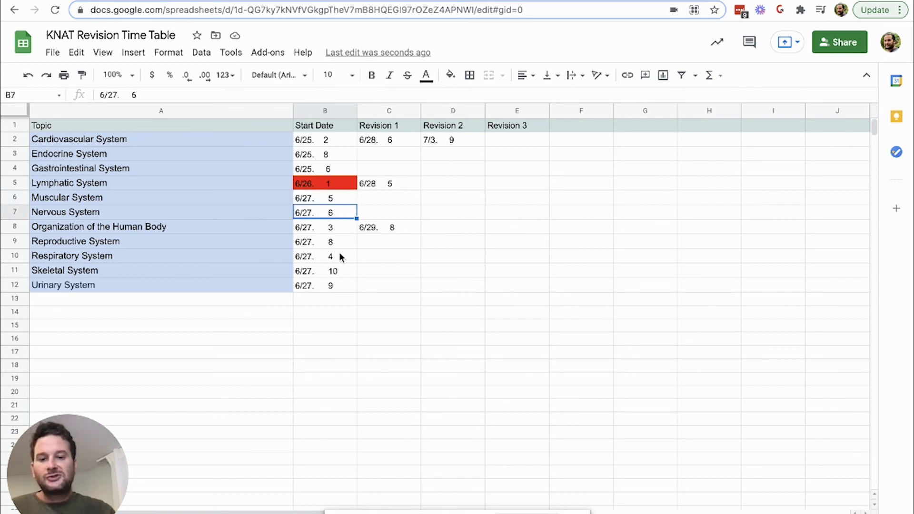
click(448, 182)
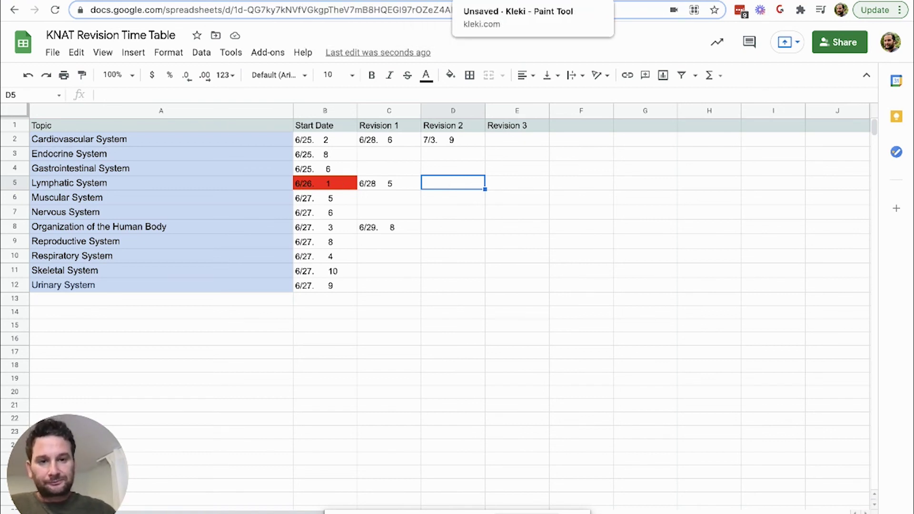
Switch to the August 2021 calendar image open in the Kleki paint tool.
click(500, 1)
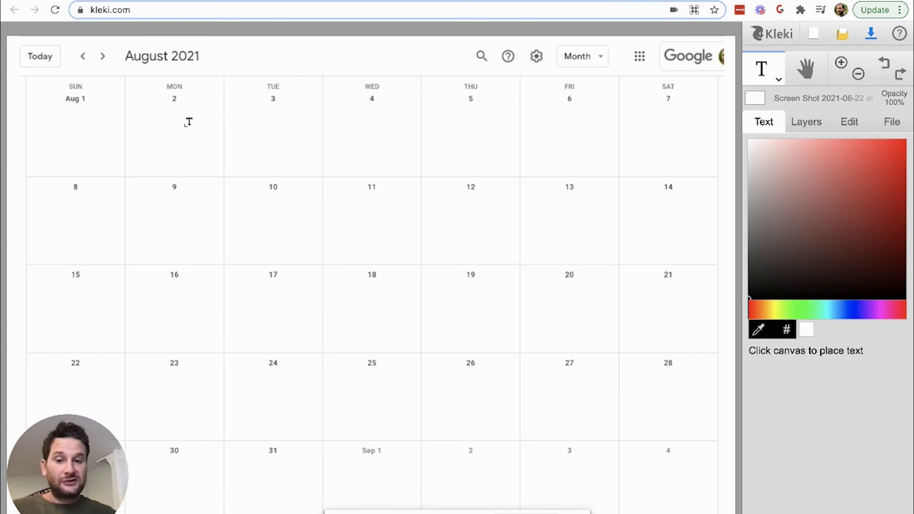
click(133, 118)
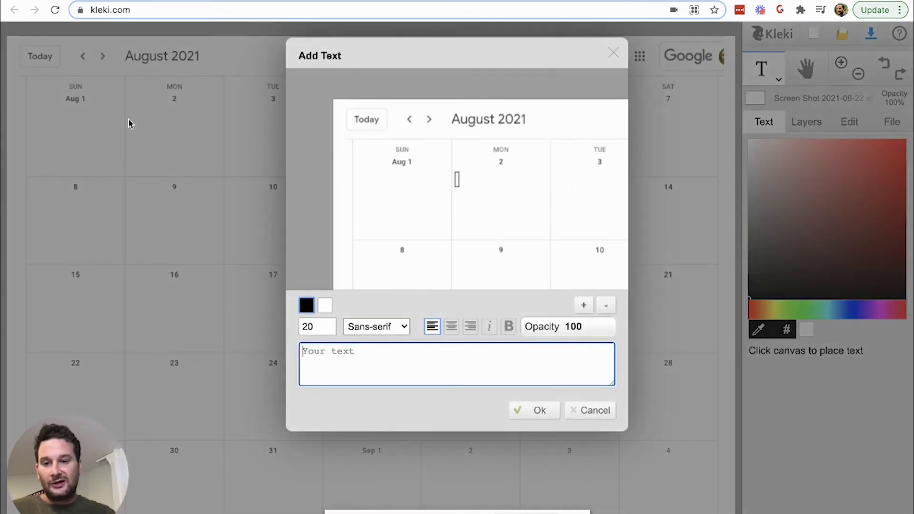
text(Cardi)
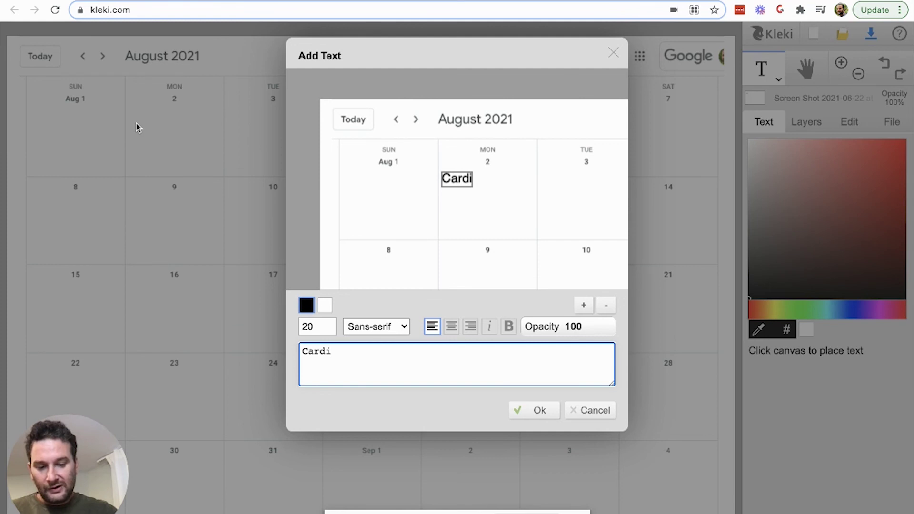
text(o)
key(Return)
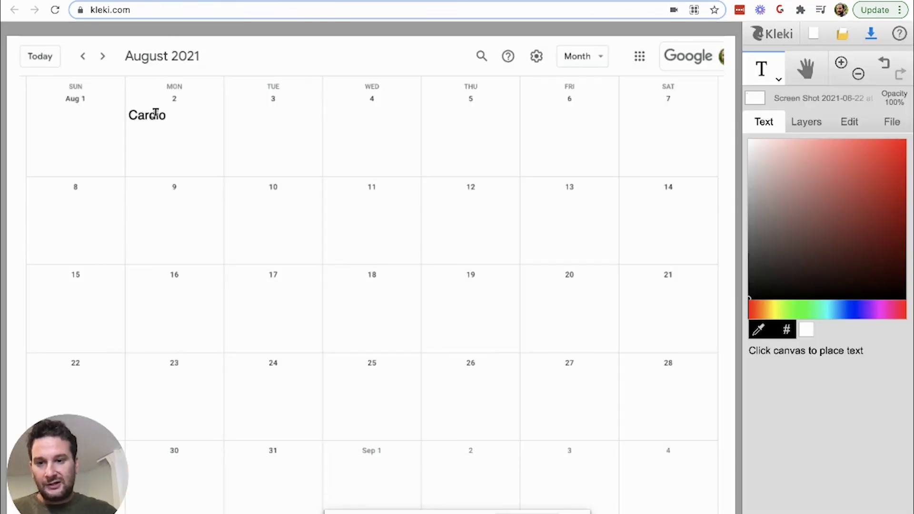
click(881, 62)
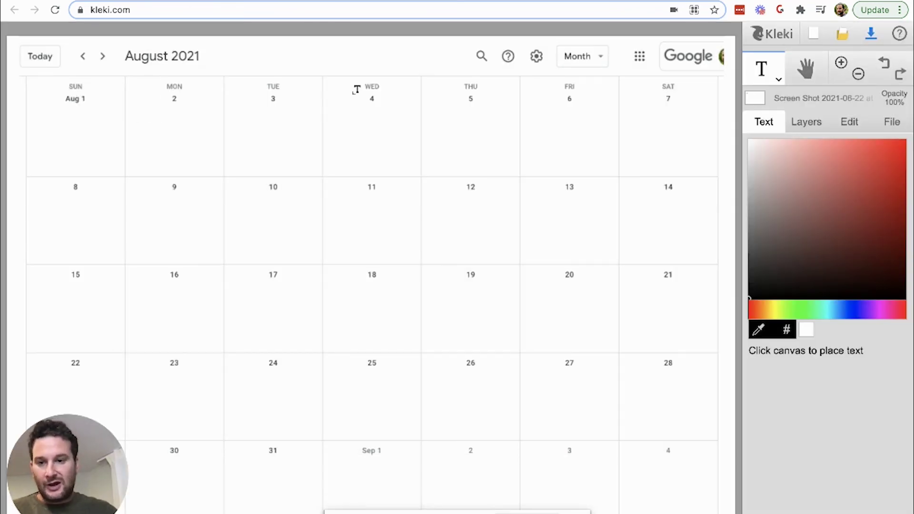
Start a text in the Monday, August 2 calendar cell with Cardio, Urinary and Skeletal on separate lines.
click(135, 123)
text(Cardio)
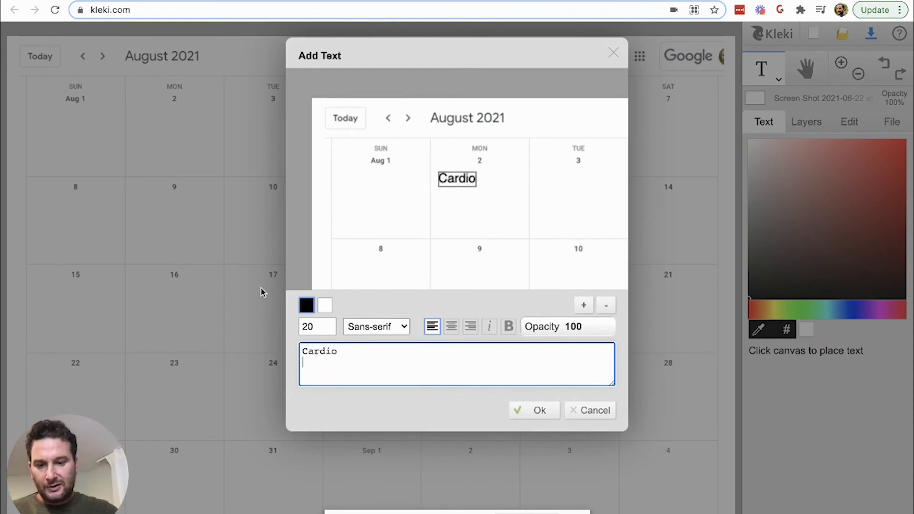
key(Return)
text(Urn)
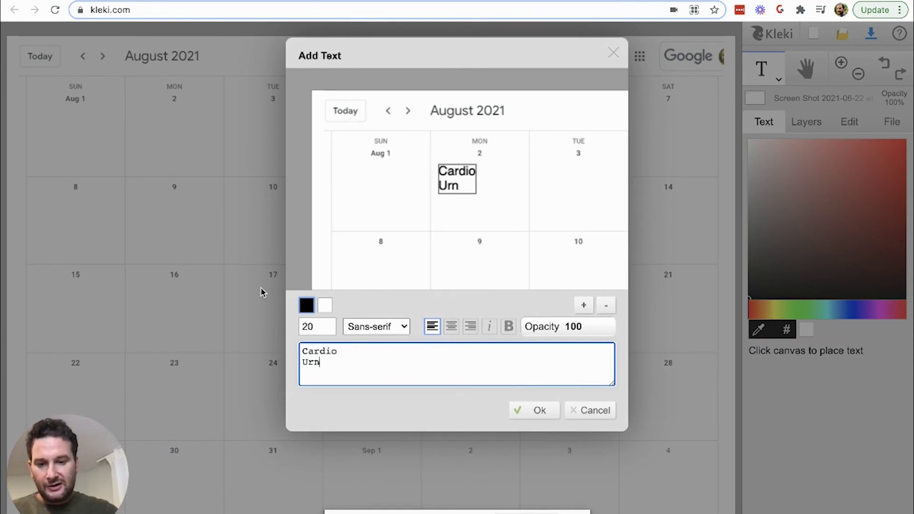
key(BackSpace)
text(inary)
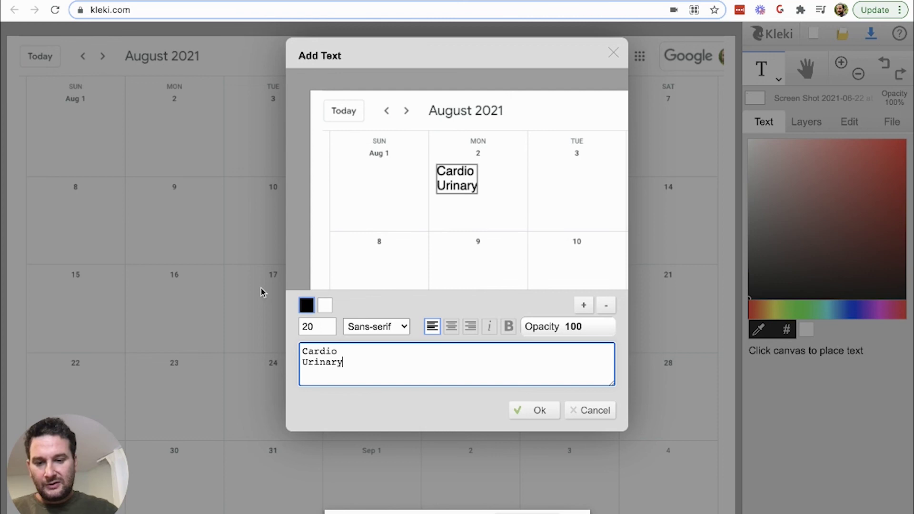
key(Return)
text(S)
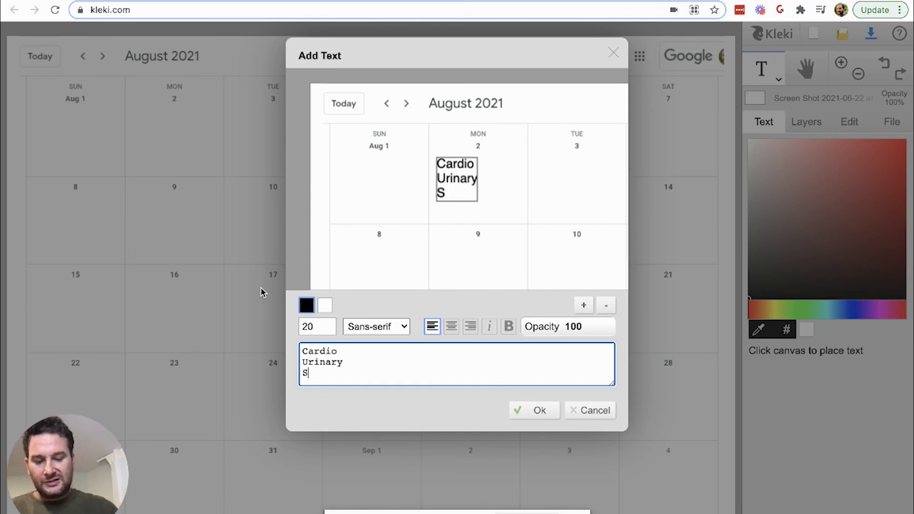
text(keltal)
drag(344, 372, 298, 359)
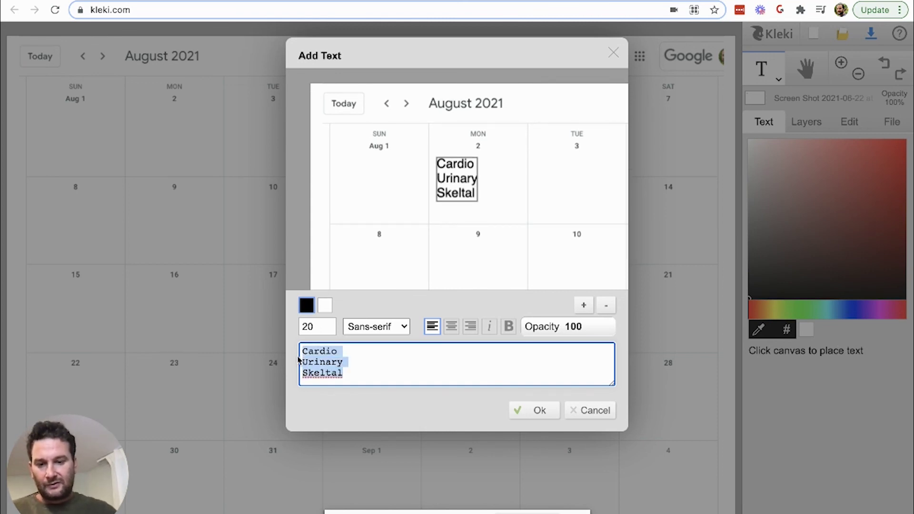
click(324, 372)
text(e)
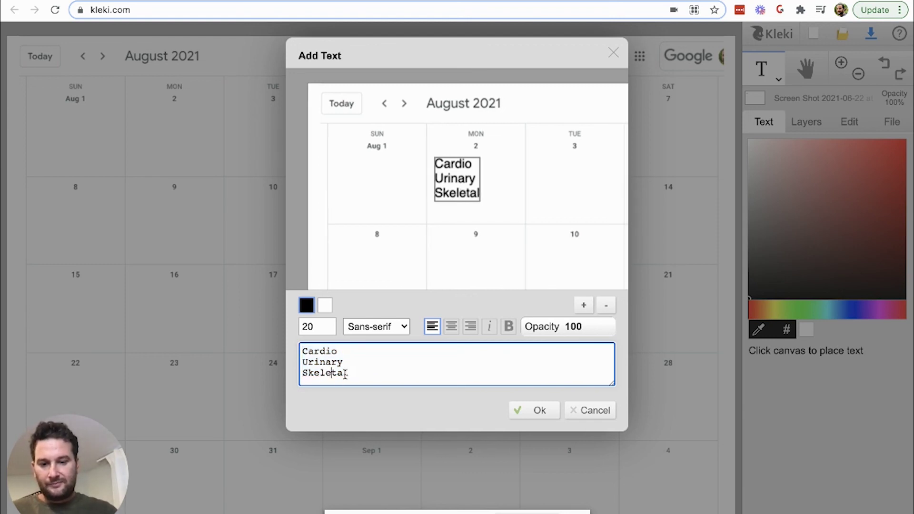
Copy the three topic lines and place the text in the Monday, August 2 cell.
drag(349, 373, 300, 341)
key(ctrl+c)
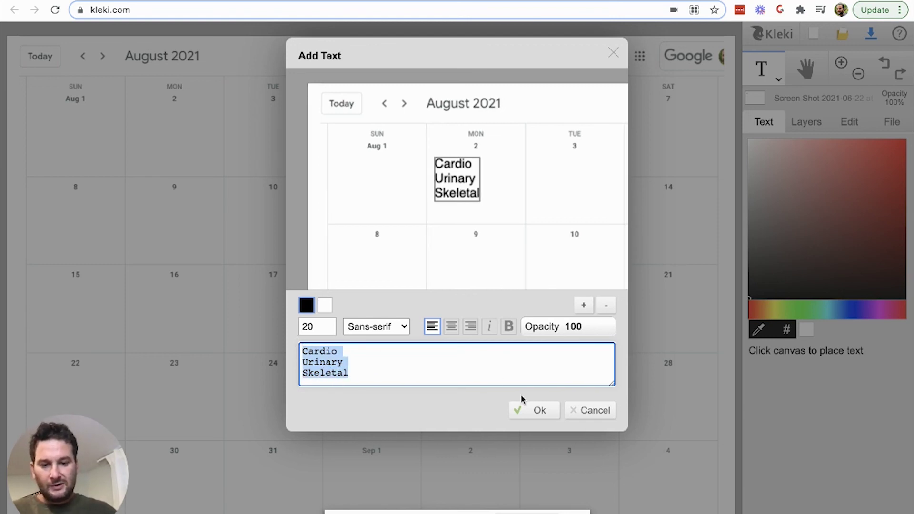
click(538, 412)
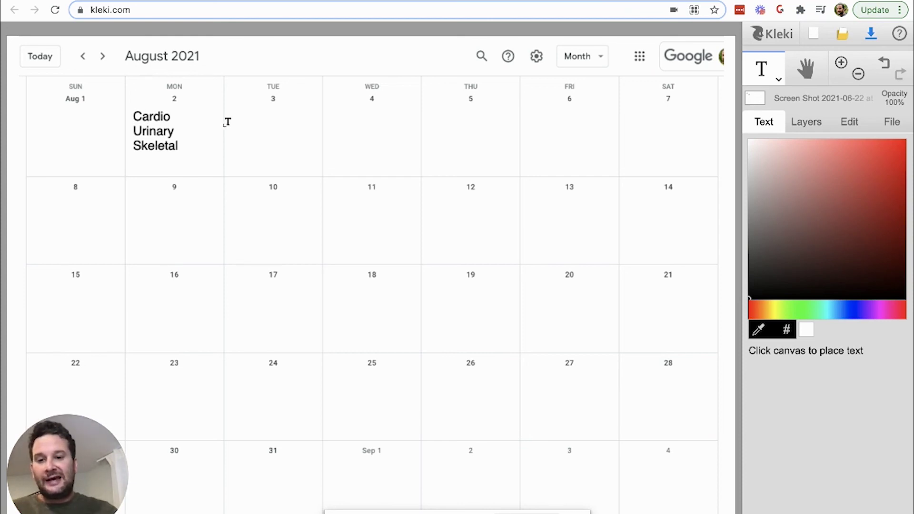
Place the copied Cardio, Urinary, Skeletal text in the Tuesday, August 3 calendar cell.
click(226, 123)
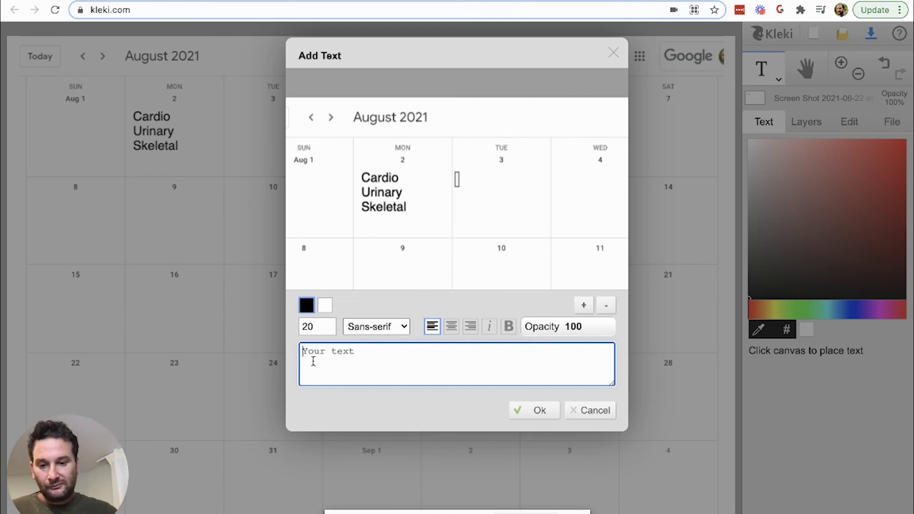
key(ctrl+v)
click(538, 411)
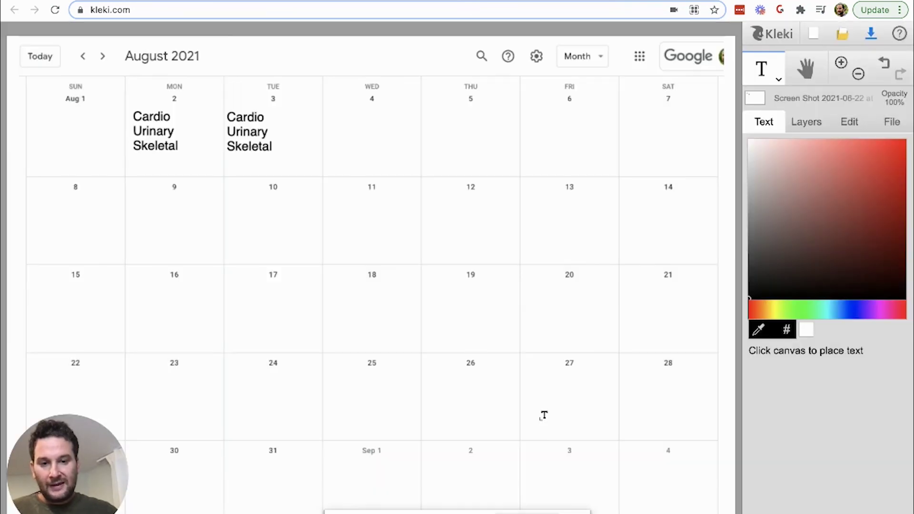
Repeat the copied Cardio, Urinary, Skeletal text in the Monday, August 9 and Monday, August 30 cells.
click(130, 205)
key(ctrl+v)
click(538, 407)
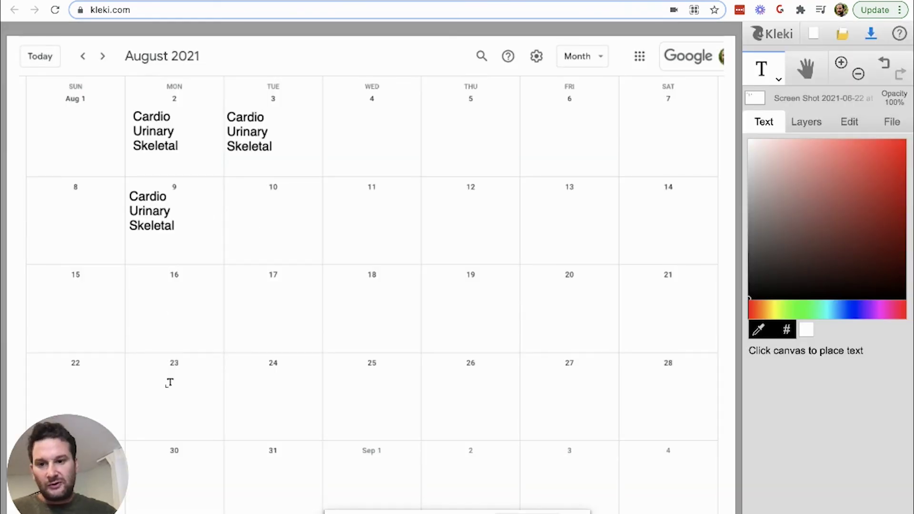
click(135, 452)
key(ctrl+v)
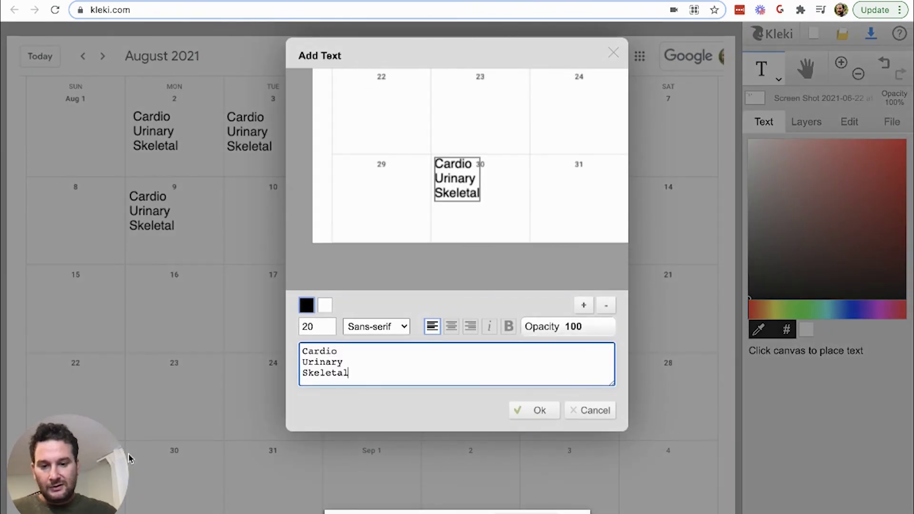
click(536, 409)
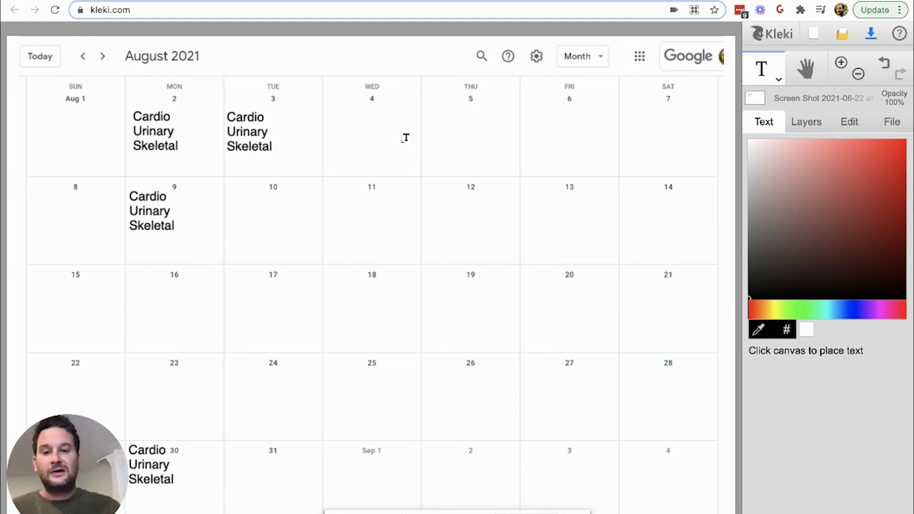
Add Muscular and Endocrine on separate lines to the Wednesday, August 4 and Thursday, August 5 cells.
click(329, 118)
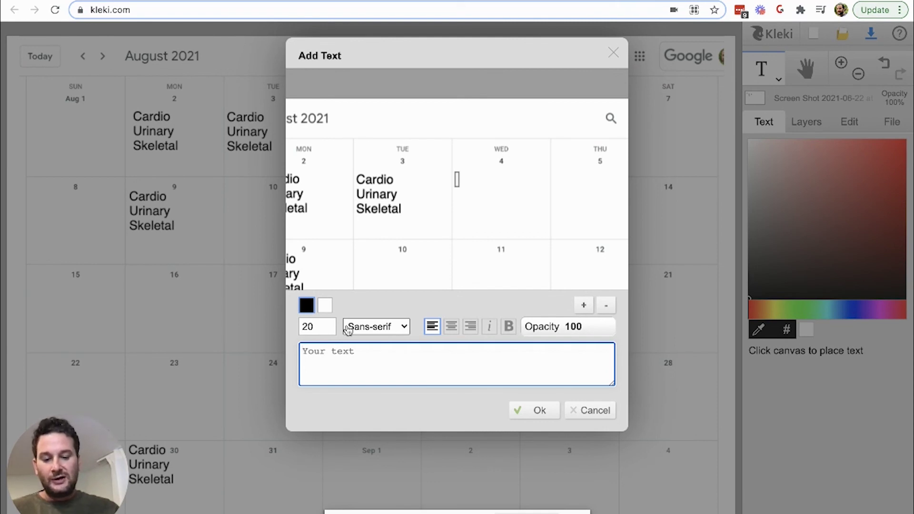
text(Muscular)
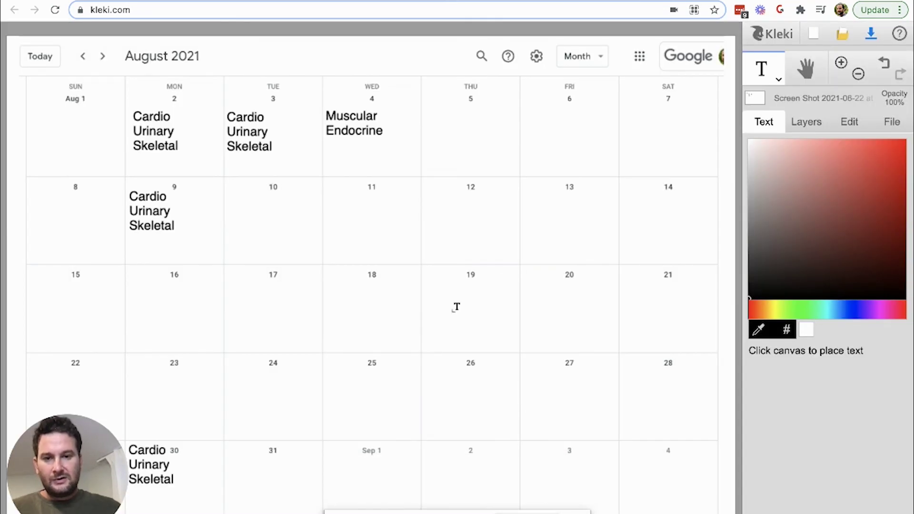
click(428, 117)
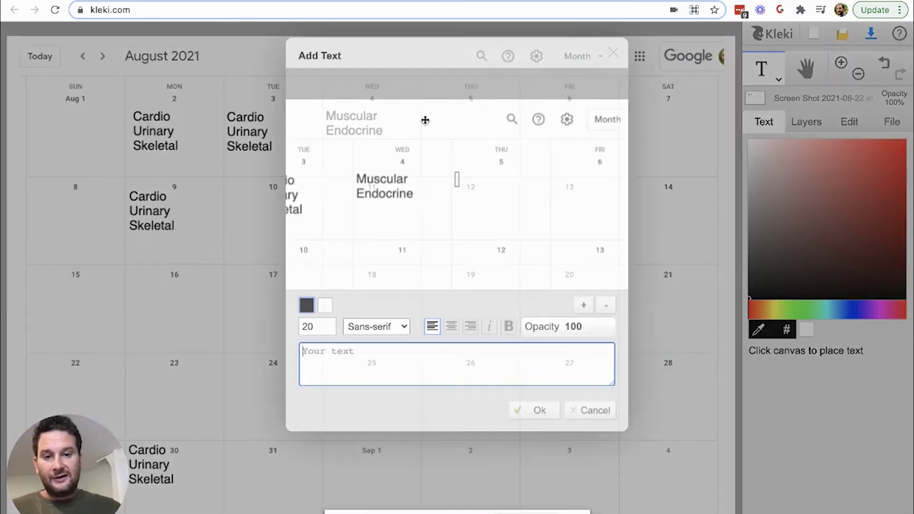
text(Muscular Endocrine)
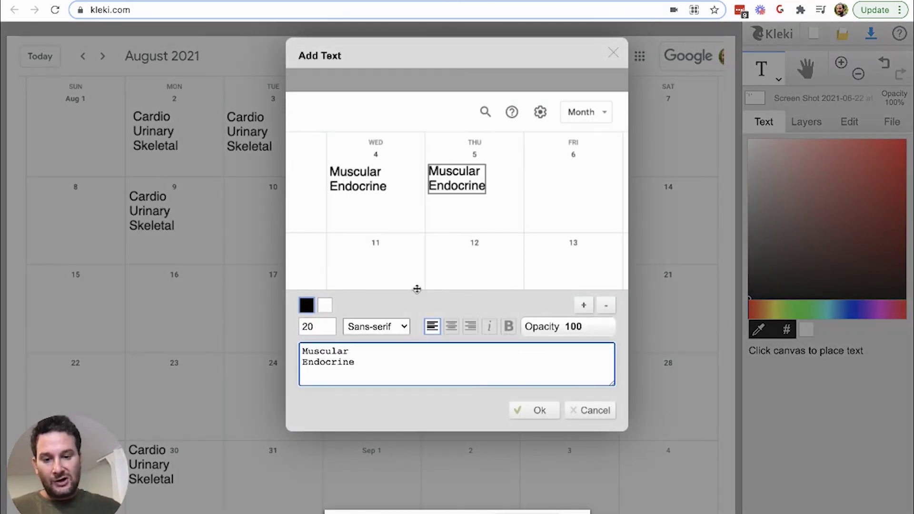
click(529, 410)
Place the two-line Muscular, Endocrine text in the Wednesday, August 11 and Wednesday, September 1 cells.
click(328, 200)
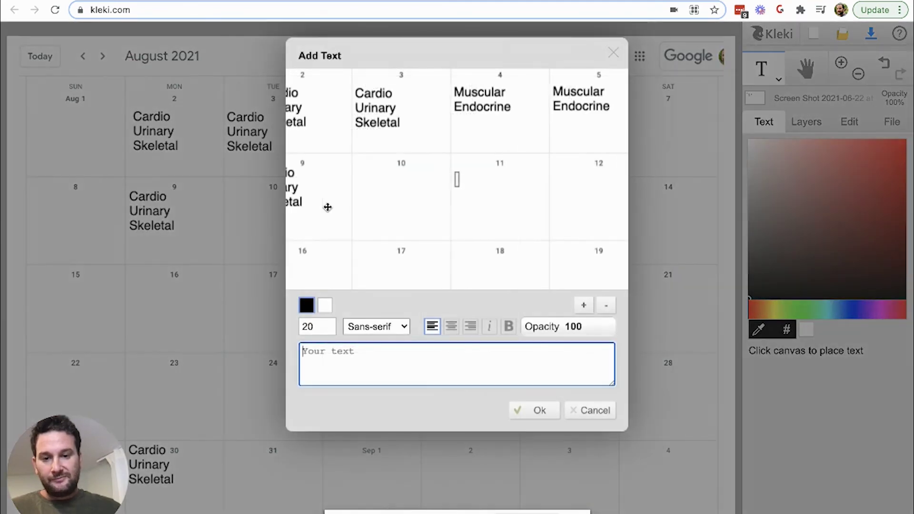
text(Muscular Endocrine)
click(539, 409)
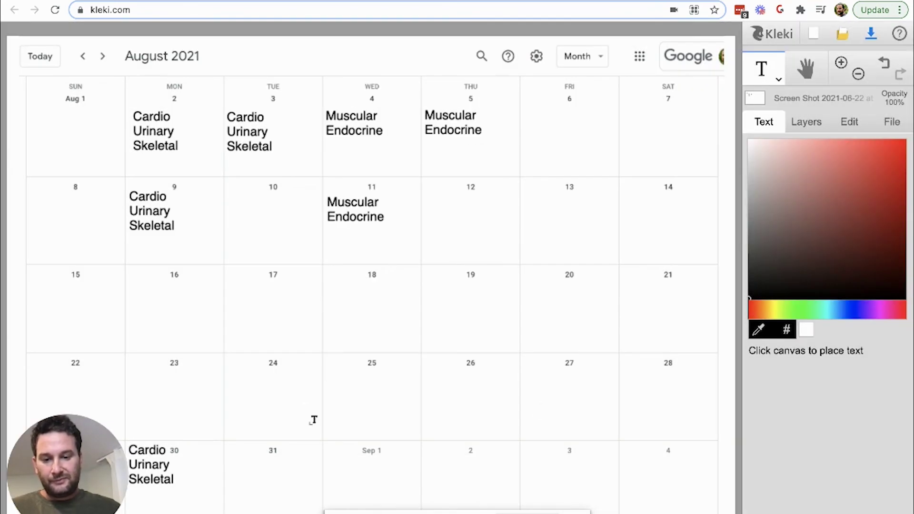
click(335, 467)
text(Muscular Endocrine)
click(526, 410)
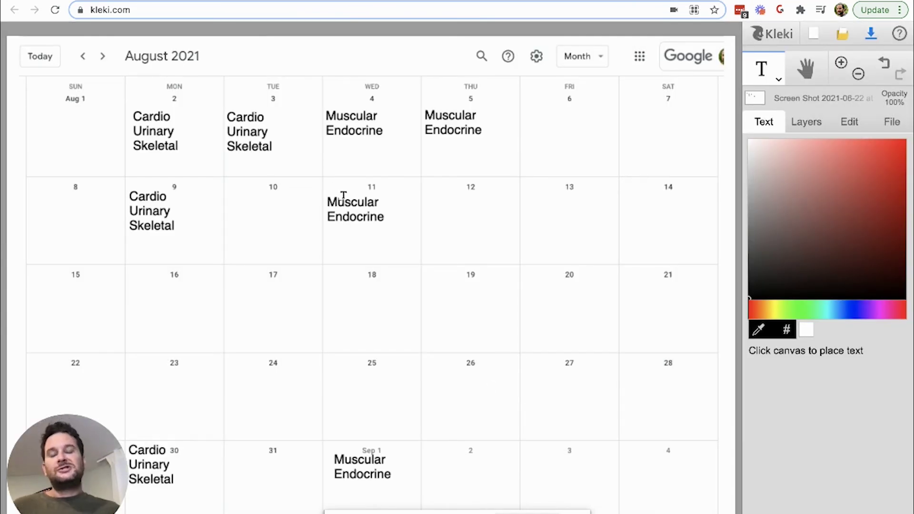